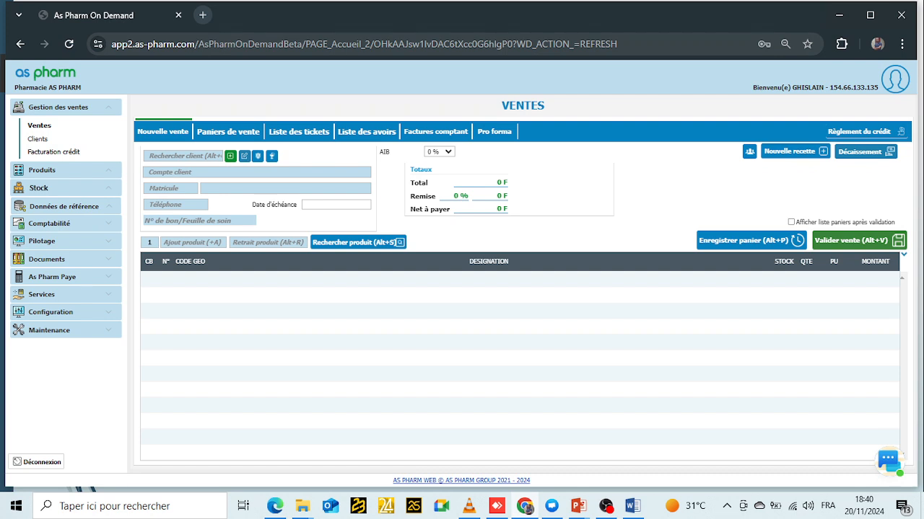
- Expand the Stock section in the left sidebar
click(39, 189)
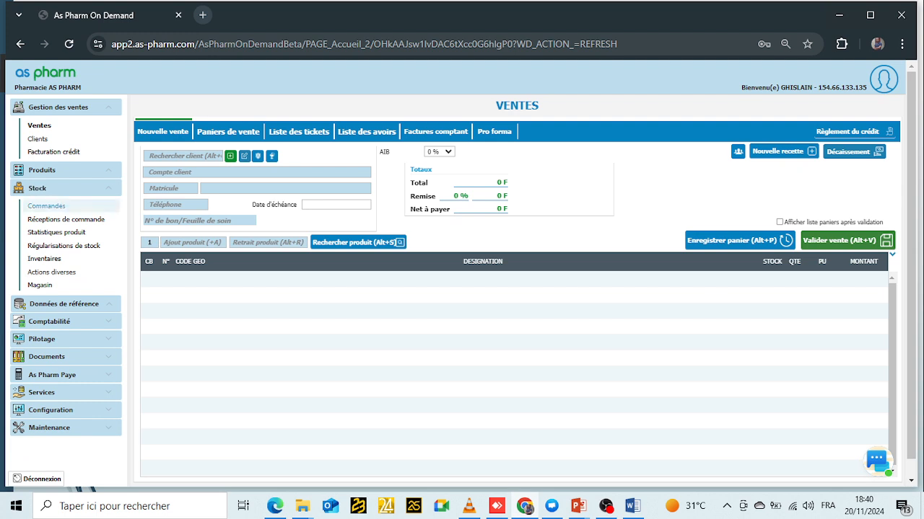
- Go to Stock > Commandes and show the Suggestions de commande list
click(46, 207)
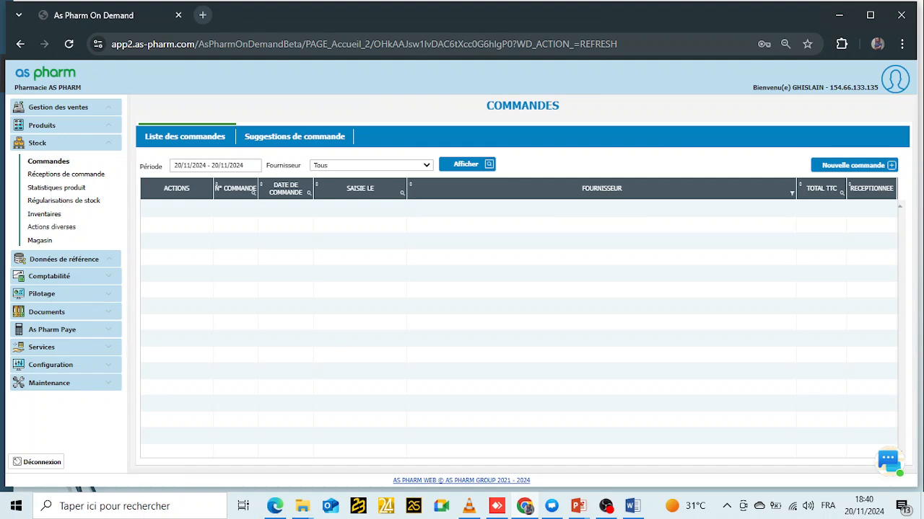
click(294, 137)
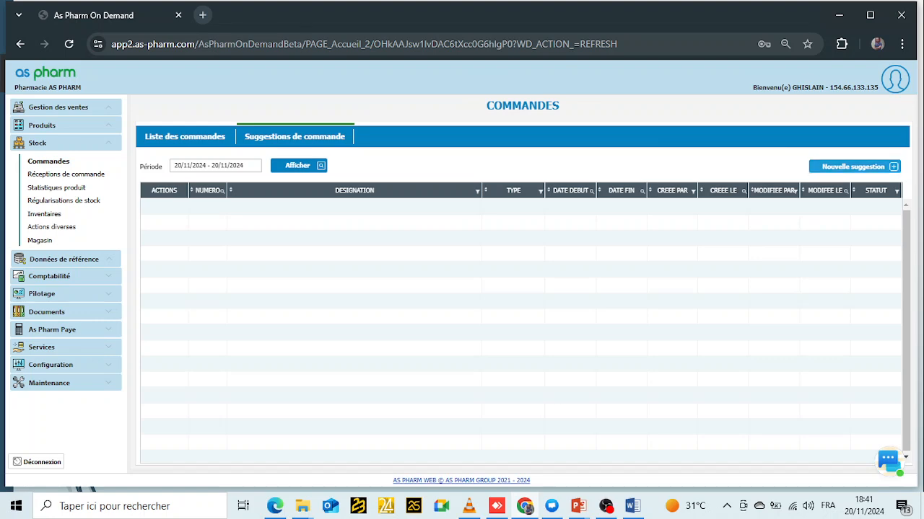
- Start a new order suggestion and check the sales period is today, 20/11/2024
click(854, 167)
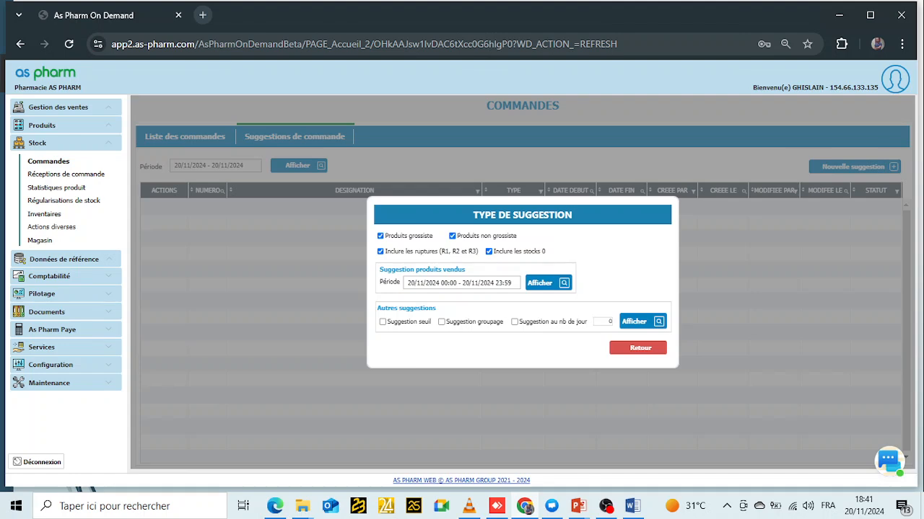
drag(380, 270, 464, 270)
drag(527, 283, 552, 283)
click(462, 283)
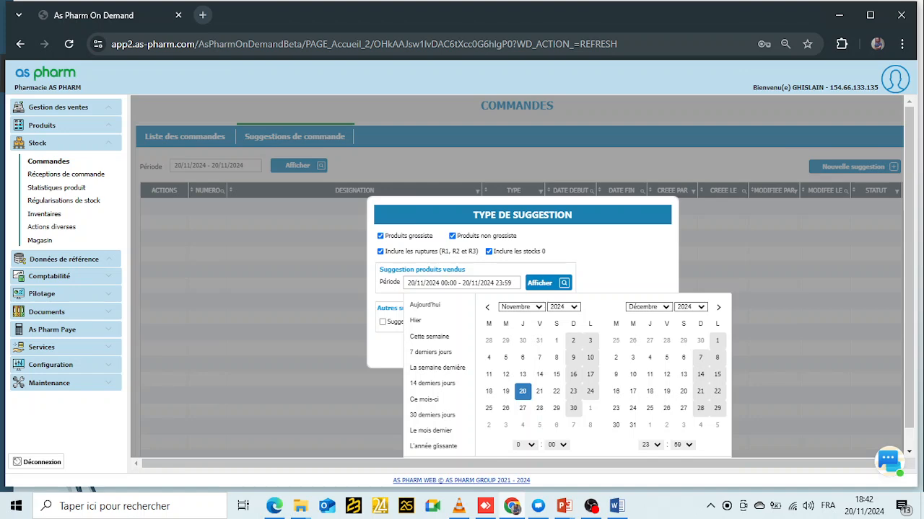
key(Escape)
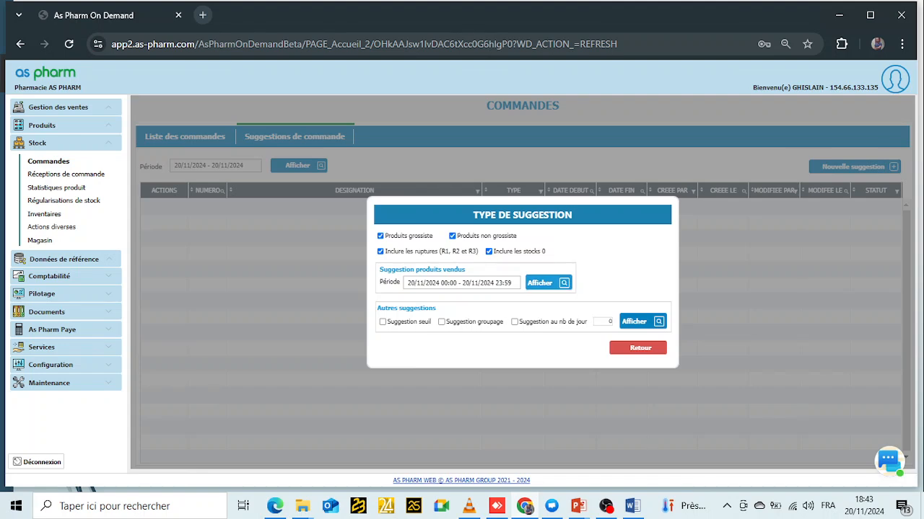
- Display the sold-products suggestion for 20/11/24, generating 3887 products
click(547, 283)
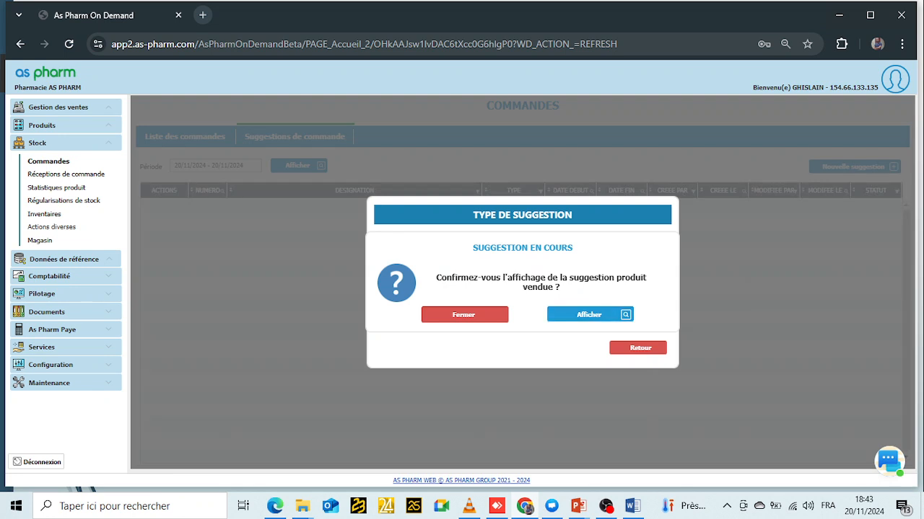
click(589, 315)
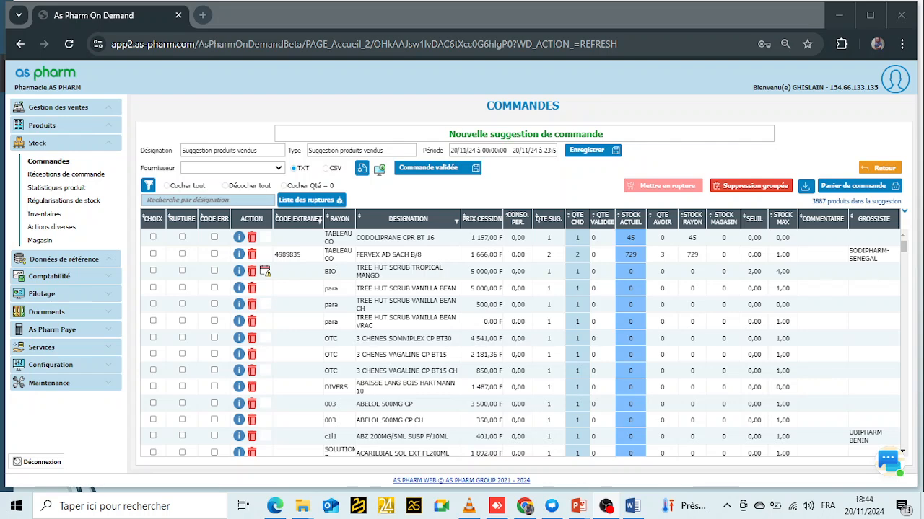
key(alt+Tab)
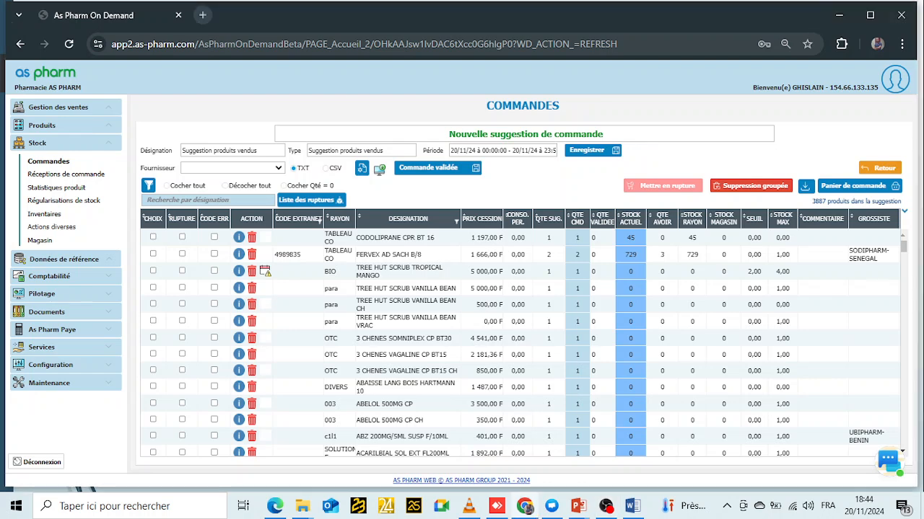
drag(811, 202, 709, 255)
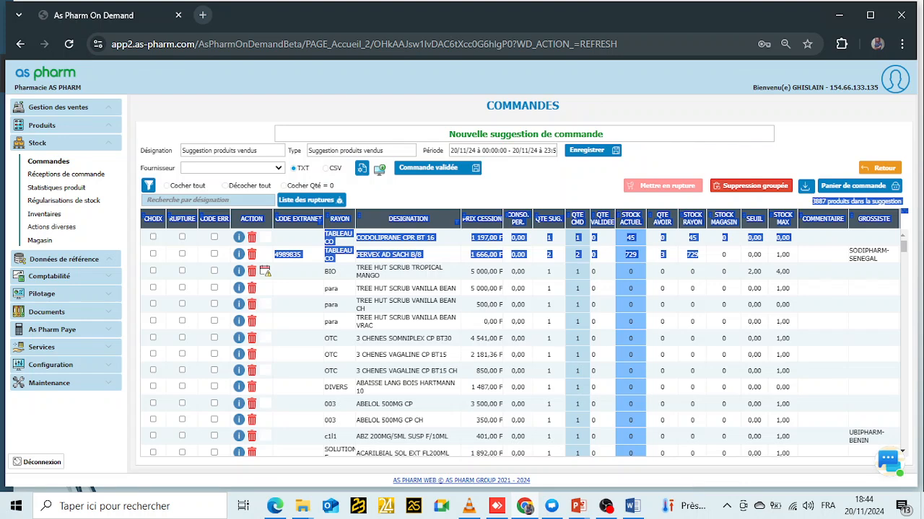
click(744, 202)
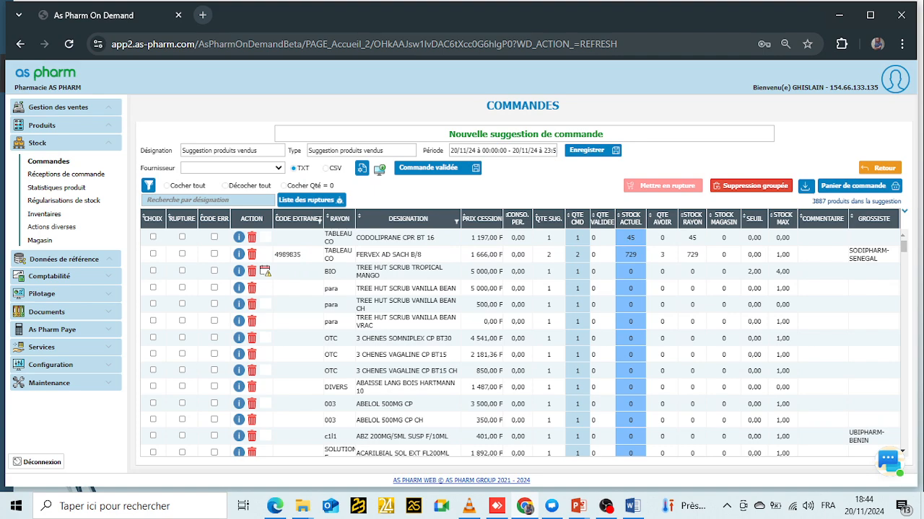
scroll(520, 343, down, 10)
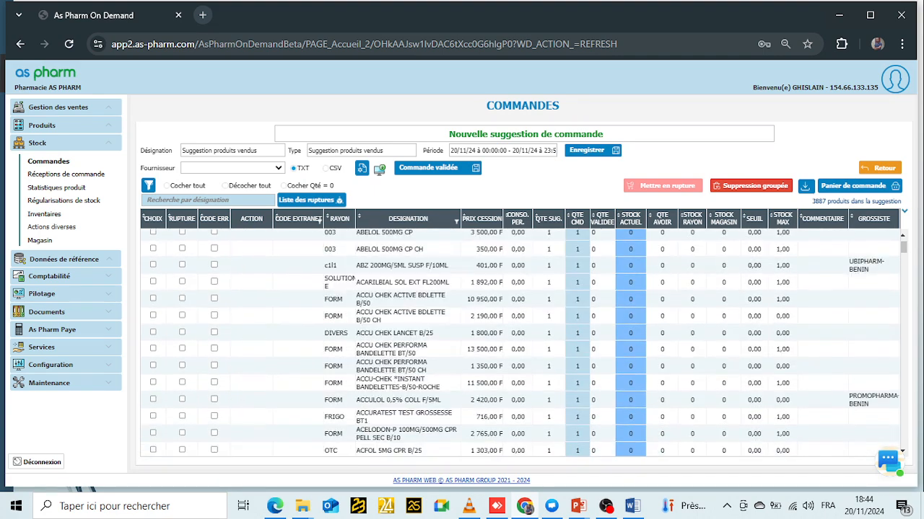
scroll(521, 343, down, 10)
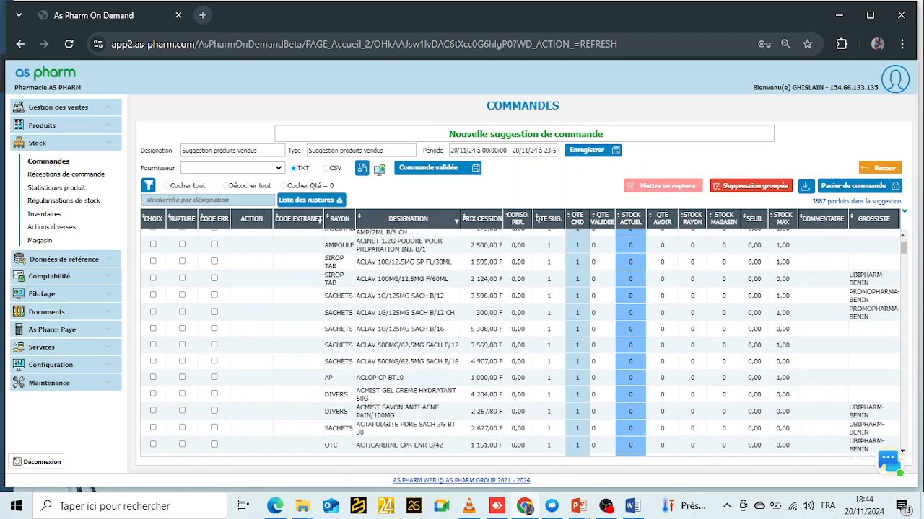
scroll(520, 342, down, 6)
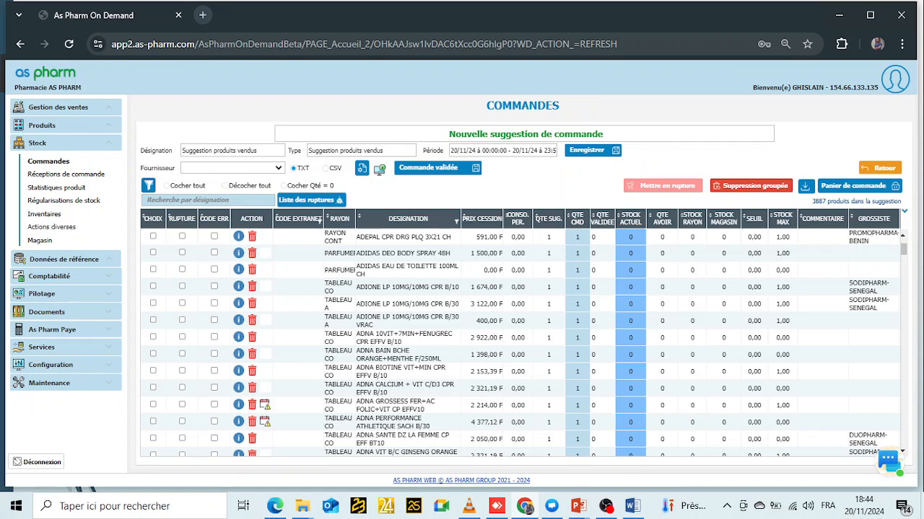
scroll(519, 343, down, 10)
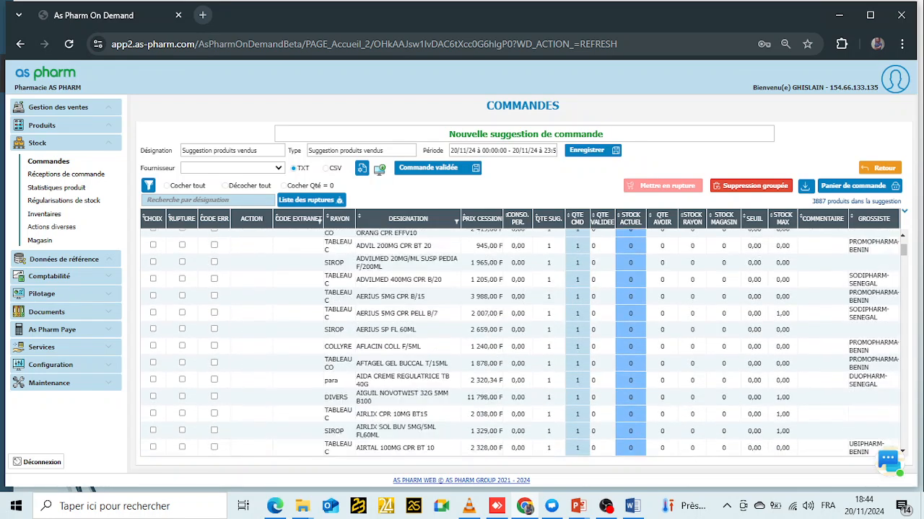
scroll(520, 343, down, 10)
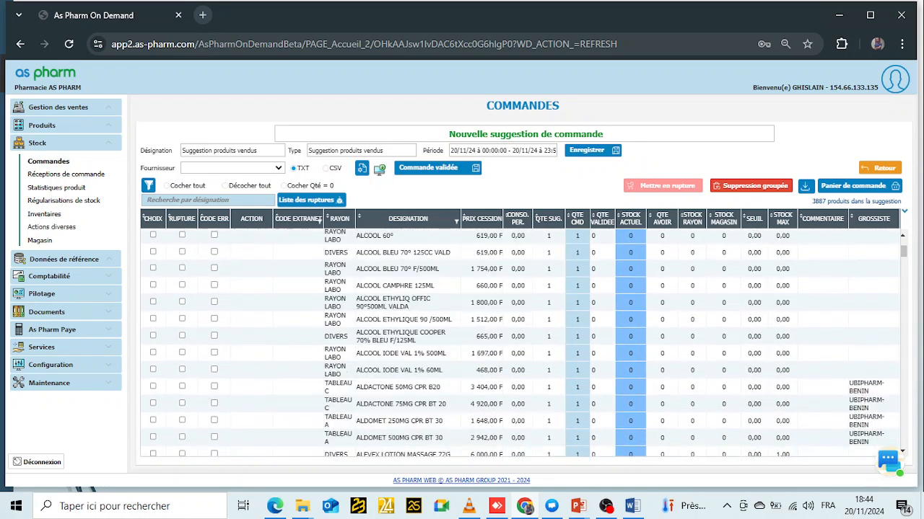
scroll(520, 343, down, 10)
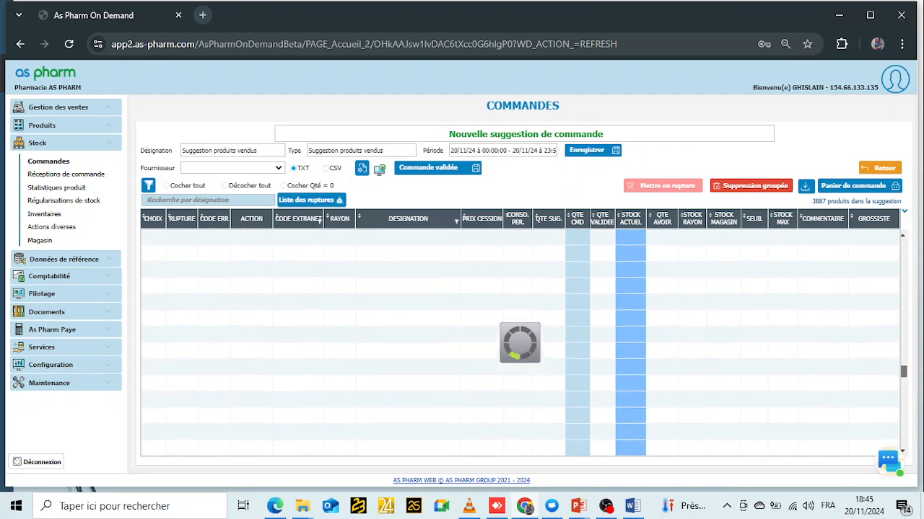
scroll(519, 343, down, 5)
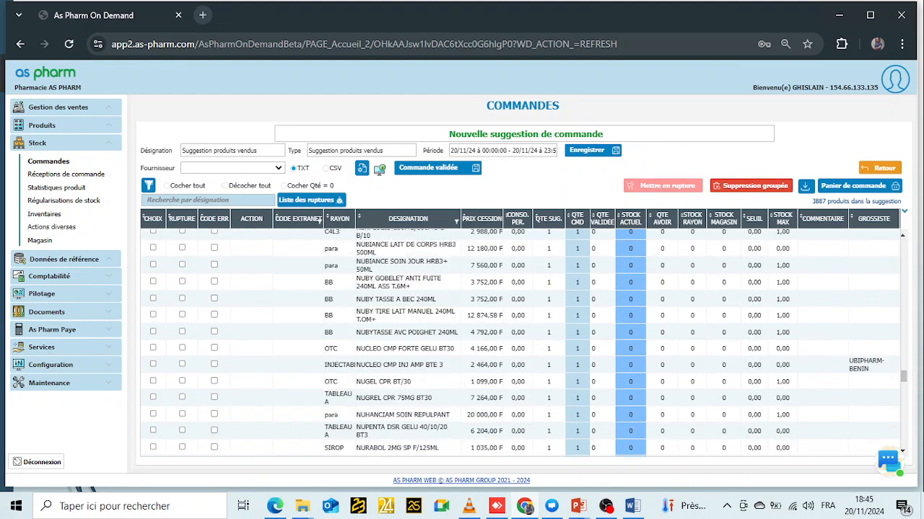
scroll(519, 343, down, 3)
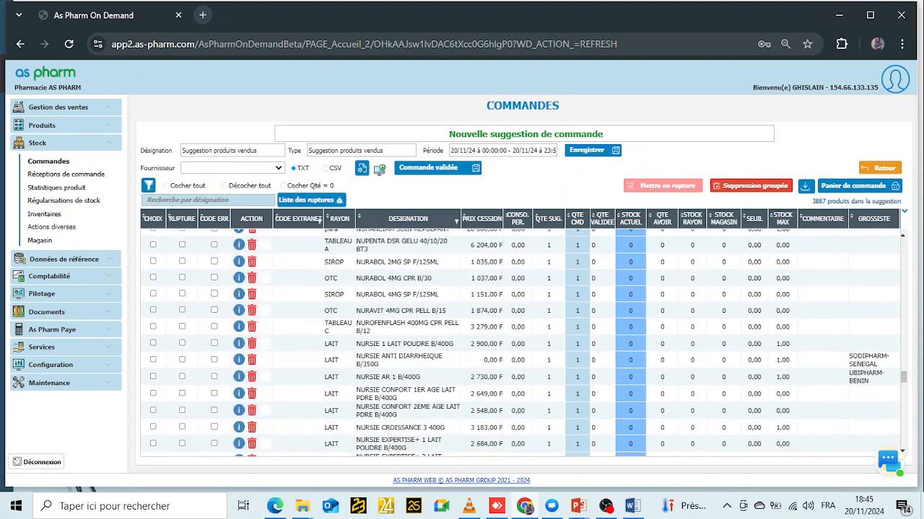
- Tick NURSIE ANTI DIARRHEIQUE, AR 1, CONFORT 1ER and 2EME AGE, and group-delete them
click(153, 360)
click(153, 377)
click(153, 393)
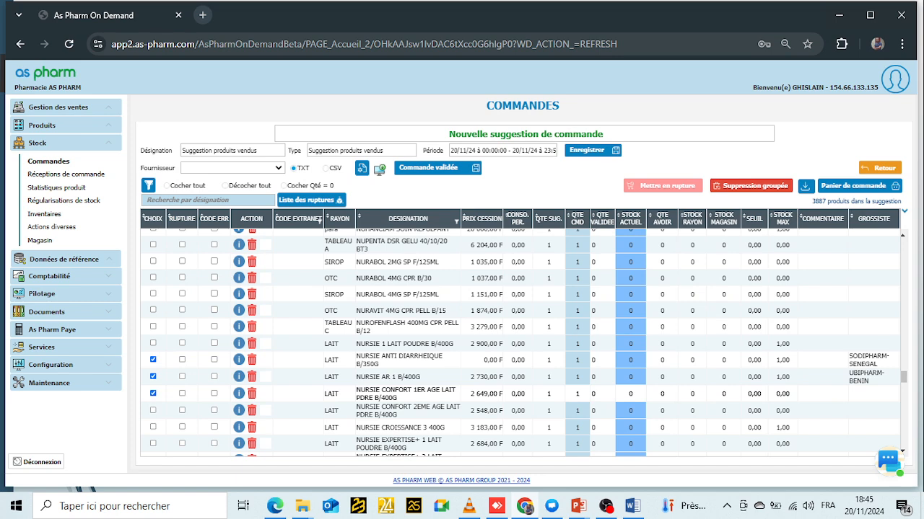
click(153, 410)
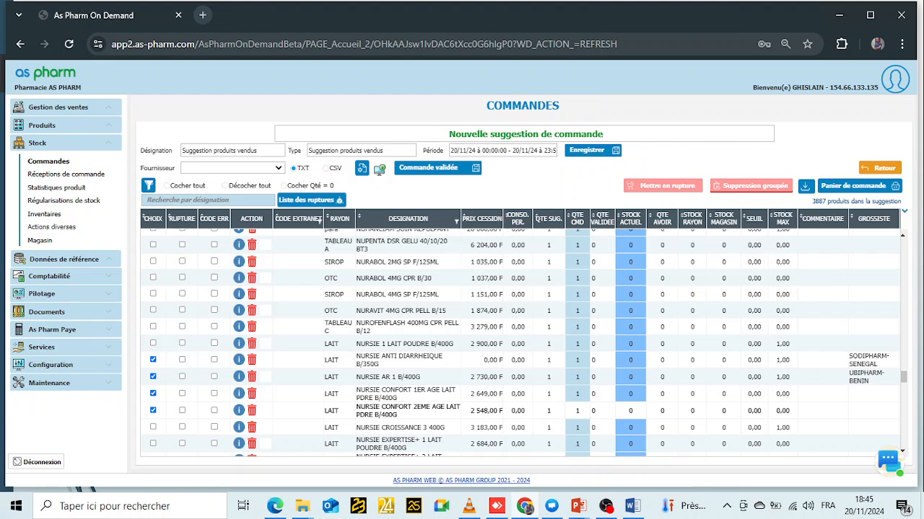
click(750, 186)
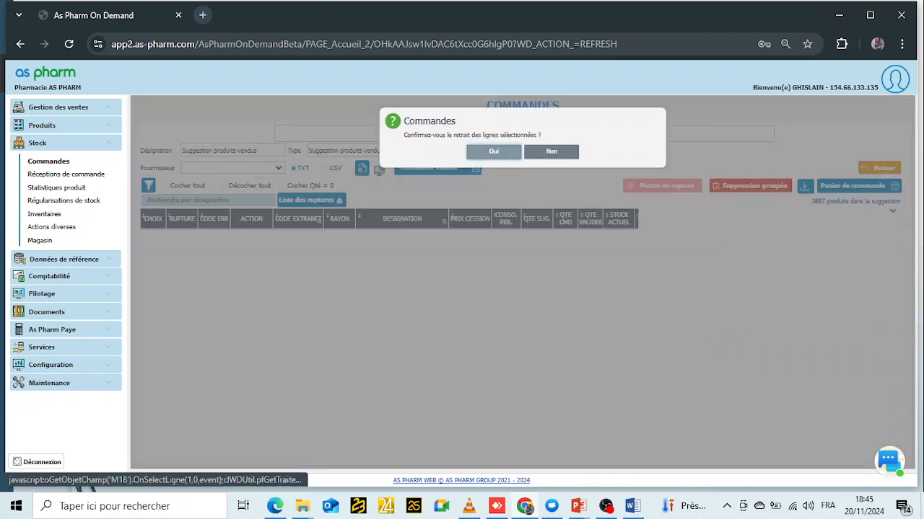
click(493, 152)
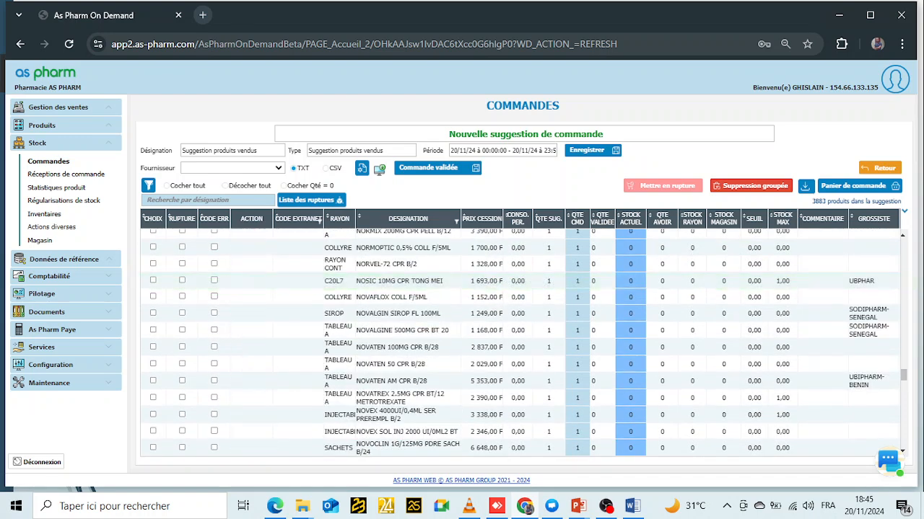
- Sort the suggestion by periodic consumption and select product rows
drag(370, 247, 412, 248)
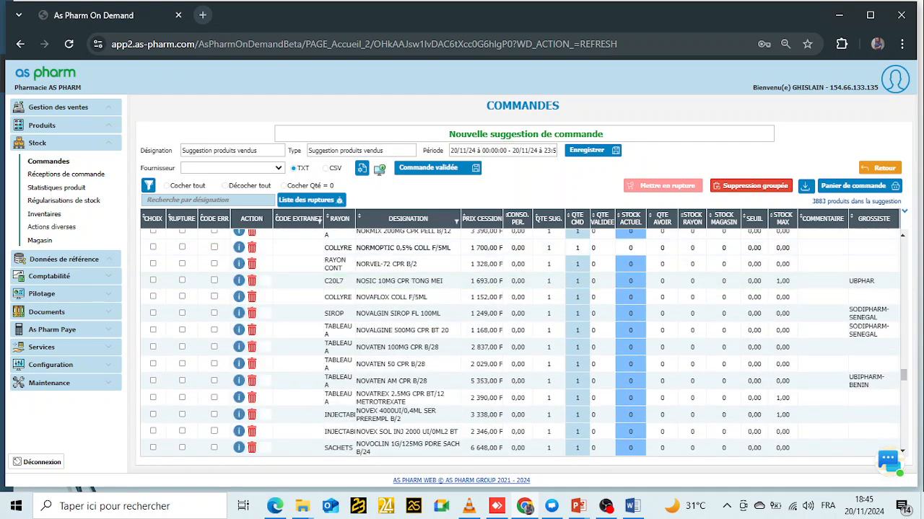
click(518, 218)
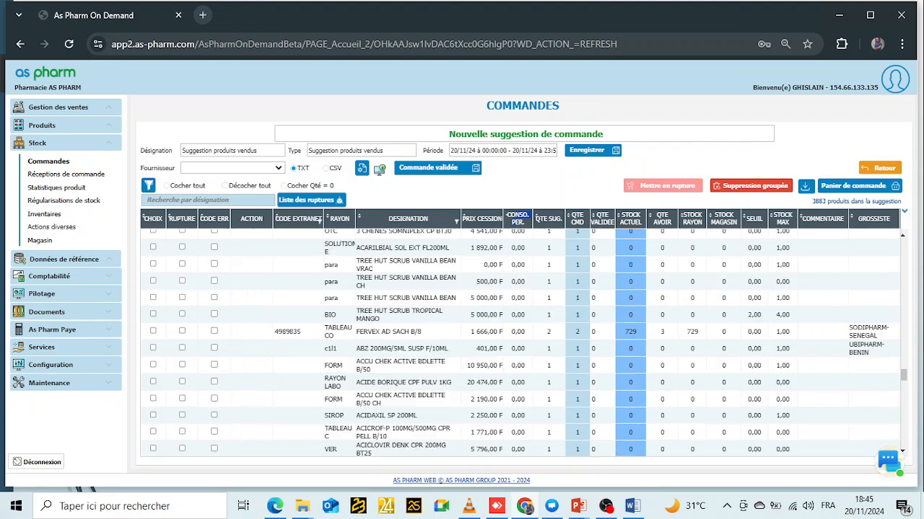
click(517, 265)
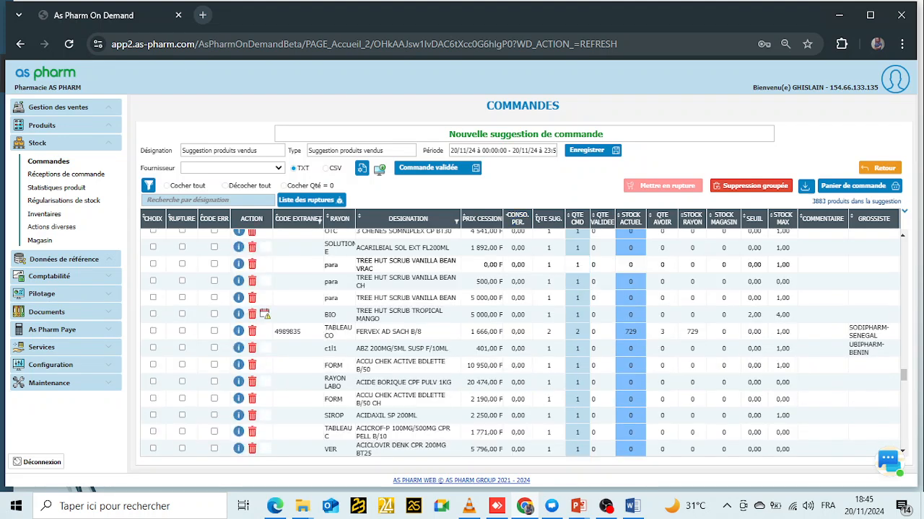
click(518, 248)
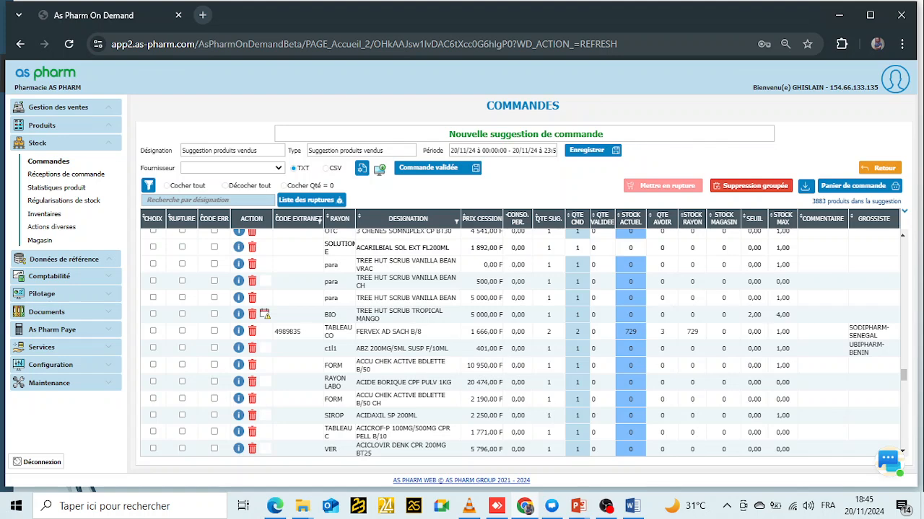
- Set the ordered quantity of NOVAFLOX COLL F/5ML to 5
scroll(520, 343, up, 5)
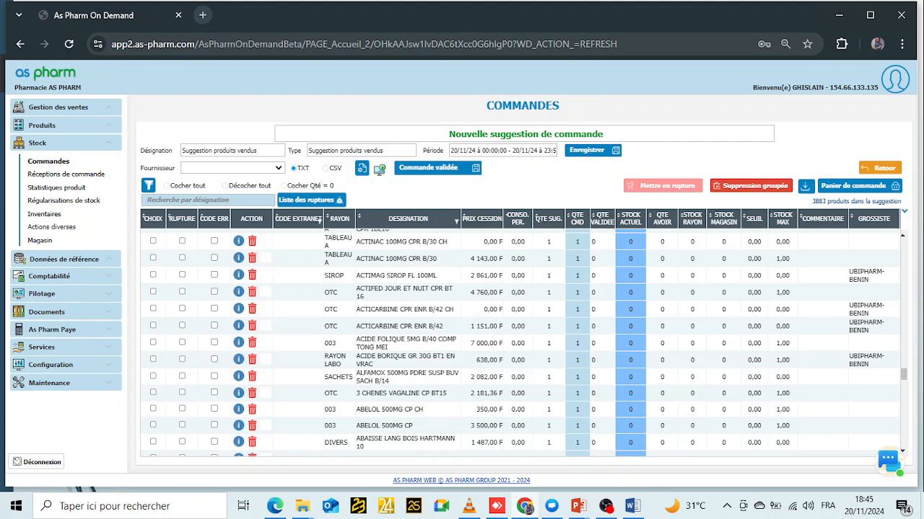
scroll(520, 342, up, 5)
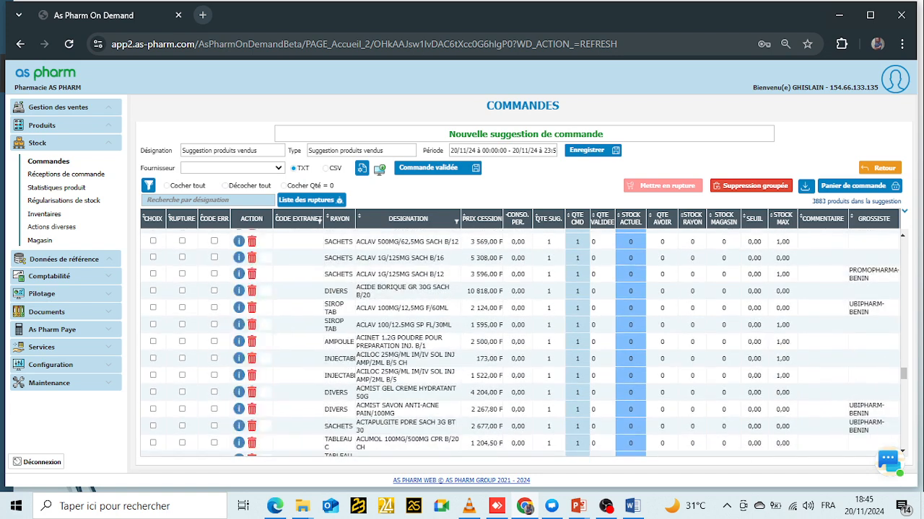
drag(903, 374, 904, 247)
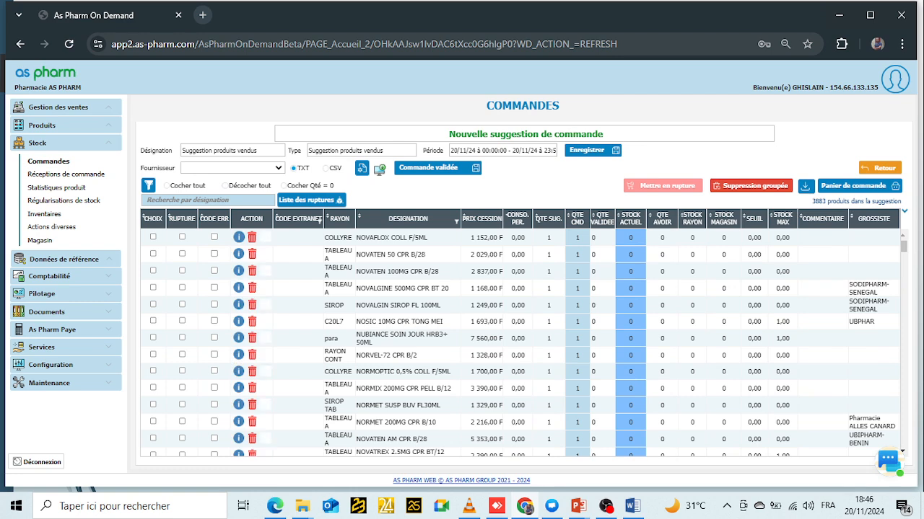
click(577, 237)
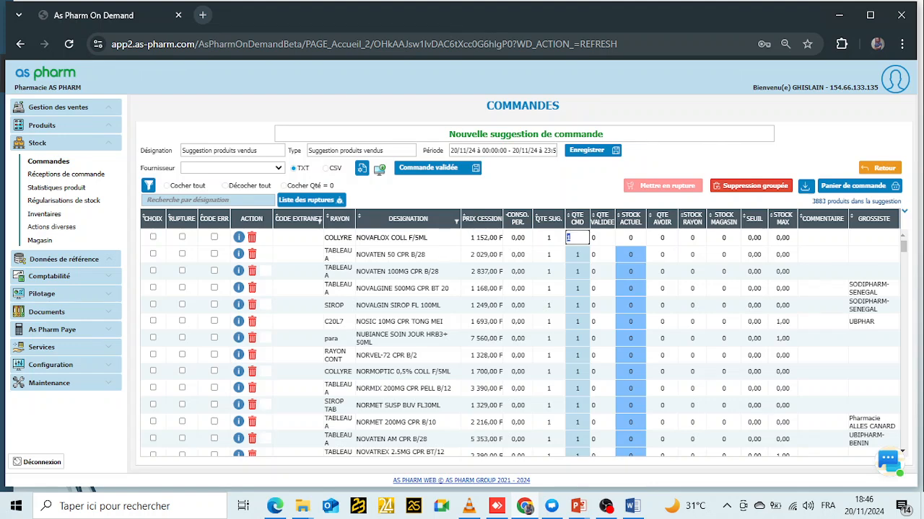
text(5)
key(Return)
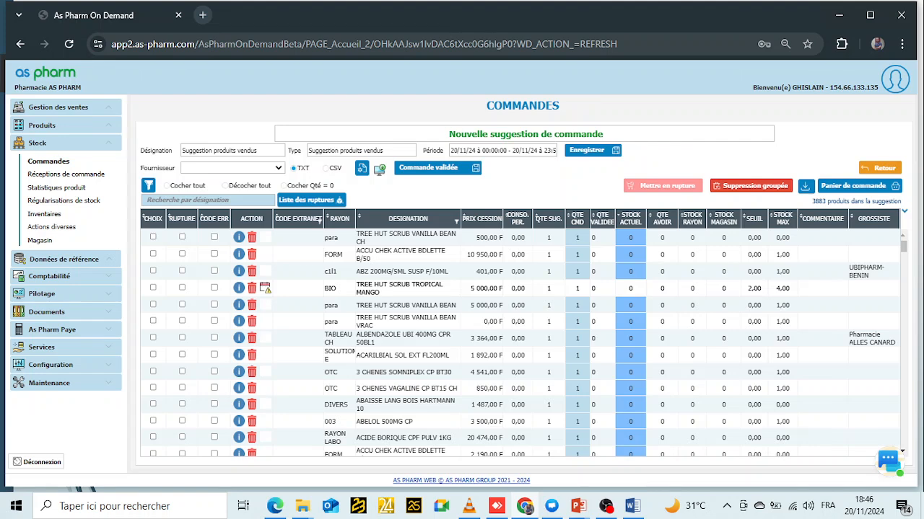
scroll(548, 289, down, 2)
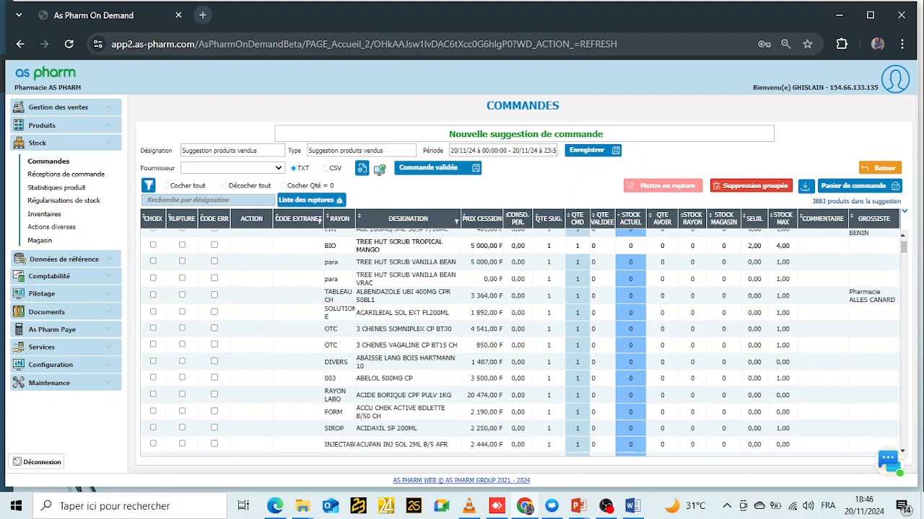
scroll(548, 288, up, 2)
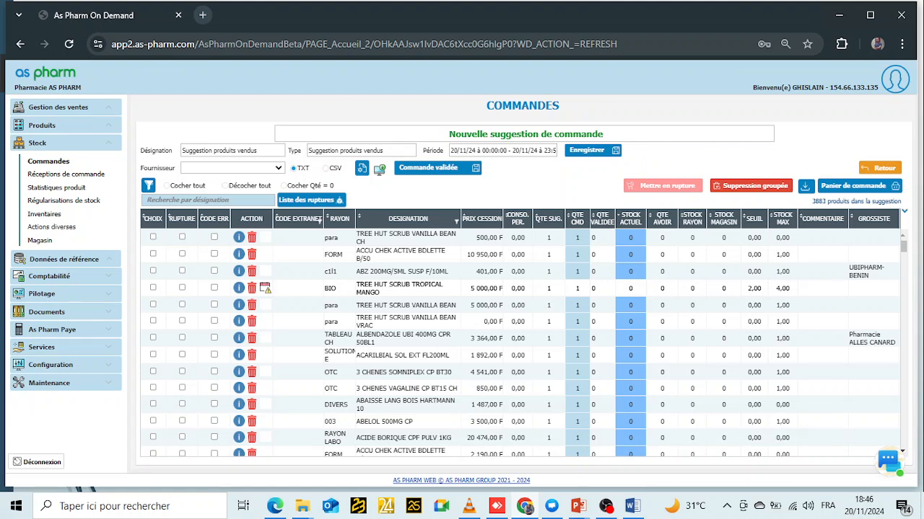
scroll(520, 343, down, 1)
scroll(519, 343, up, 1)
- Pick UBIPHARM-BENIN in the suggestion's Fournisseur dropdown
click(232, 168)
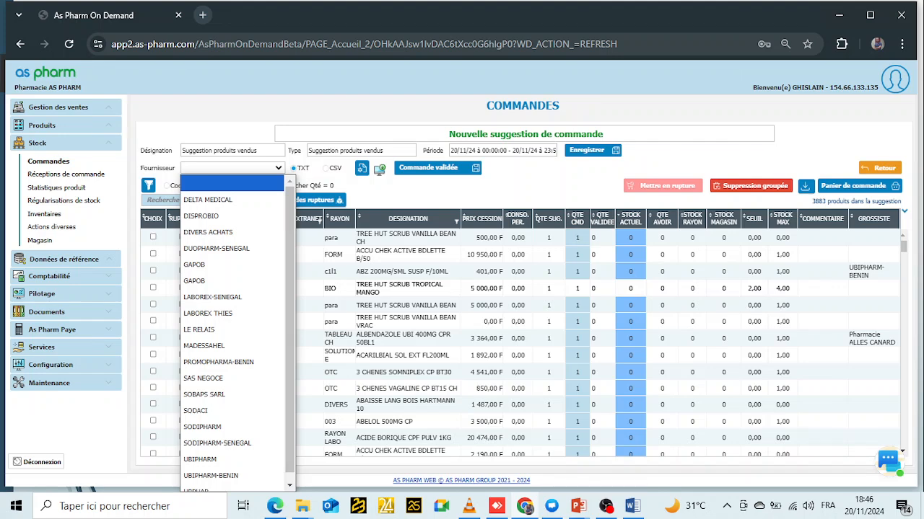
key(u)
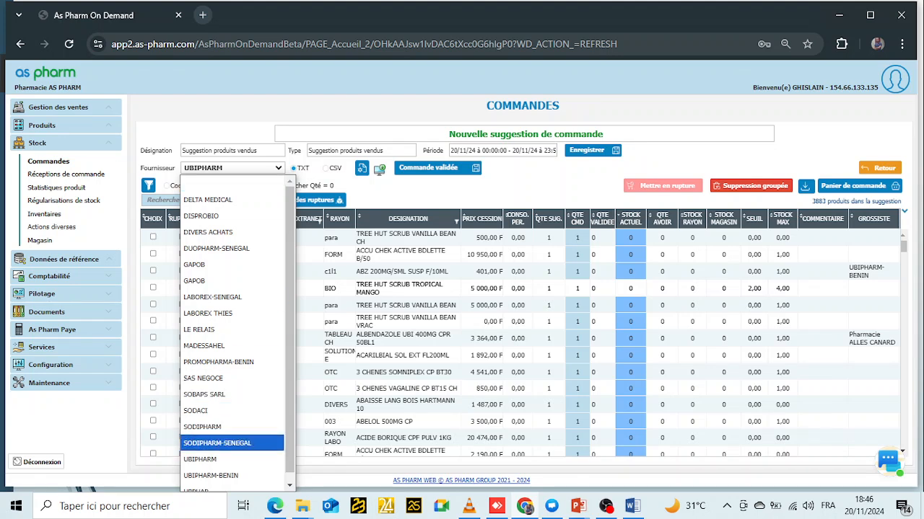
click(211, 475)
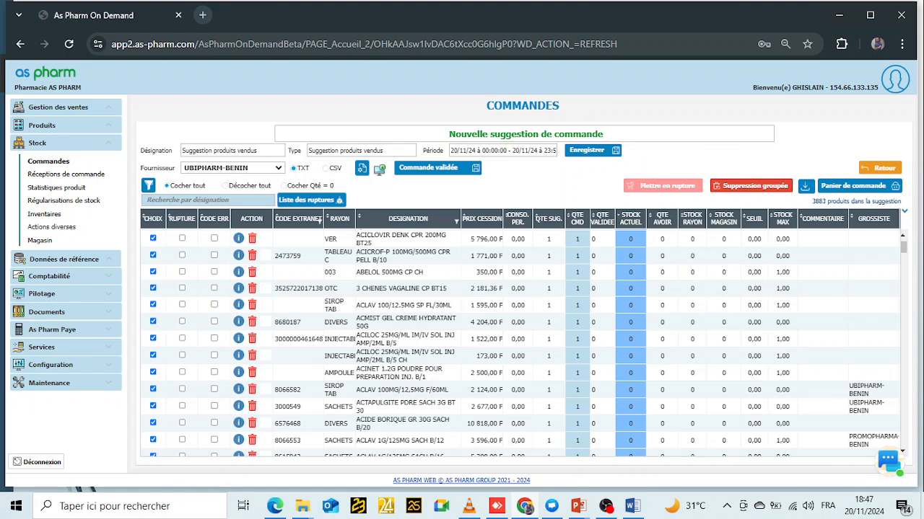
- Untick all, tick six products from ACICLOVIR DENK to ACMIST GEL, and add them to the order basket
click(225, 186)
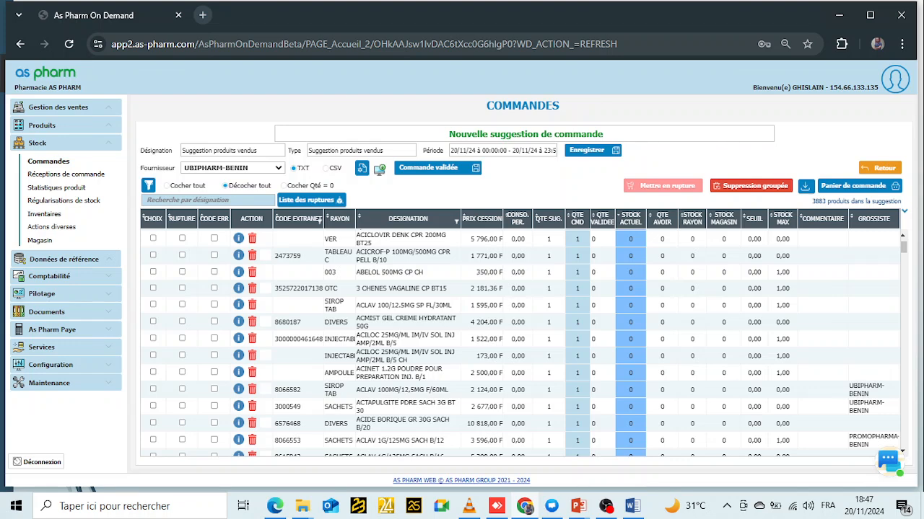
click(153, 238)
click(153, 256)
click(153, 272)
click(153, 288)
click(153, 304)
click(153, 322)
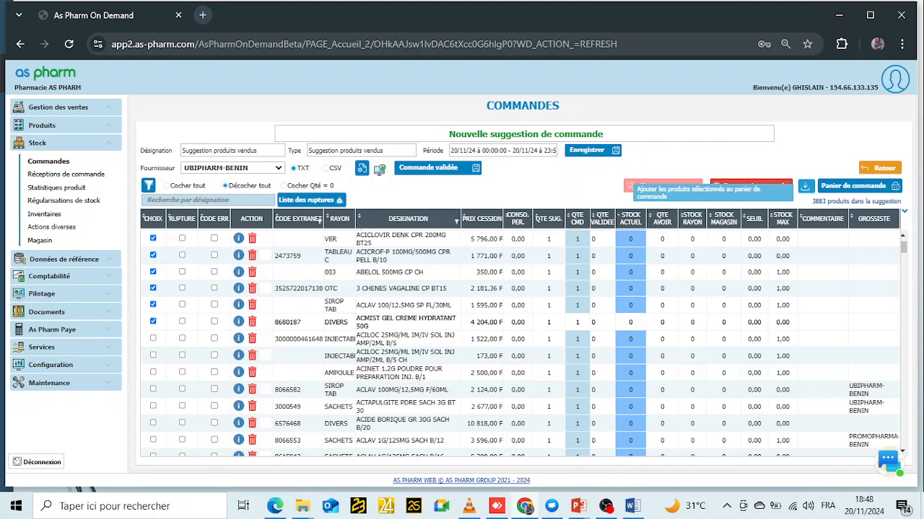
click(634, 184)
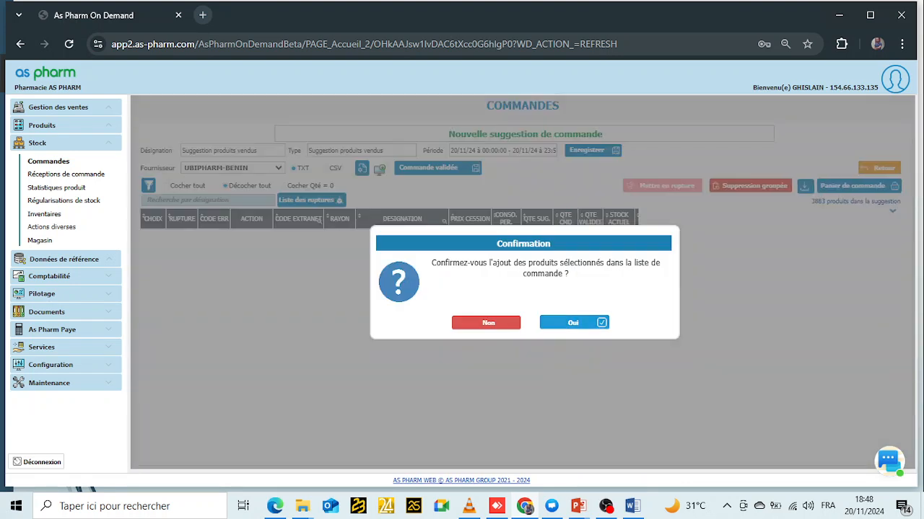
click(574, 323)
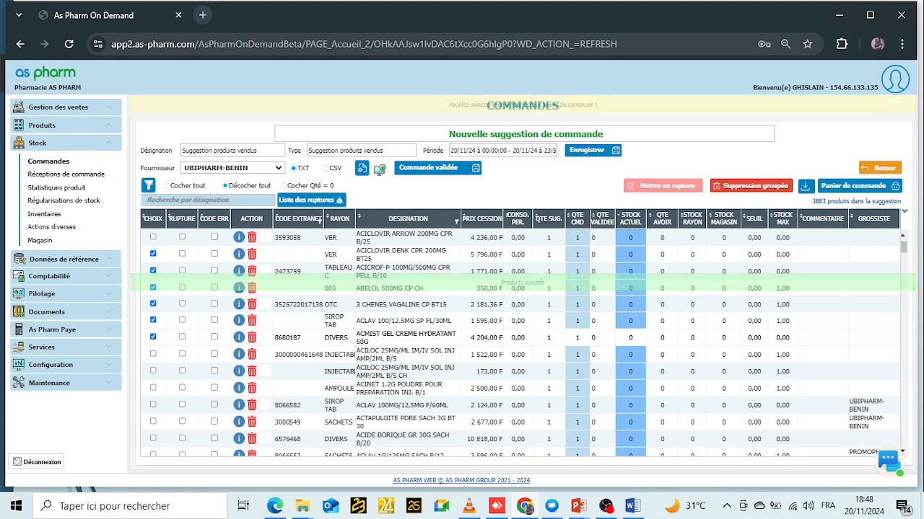
- Keep UBIPHARM-BENIN as supplier and request group deletion of the six ticked lines
click(233, 168)
click(211, 475)
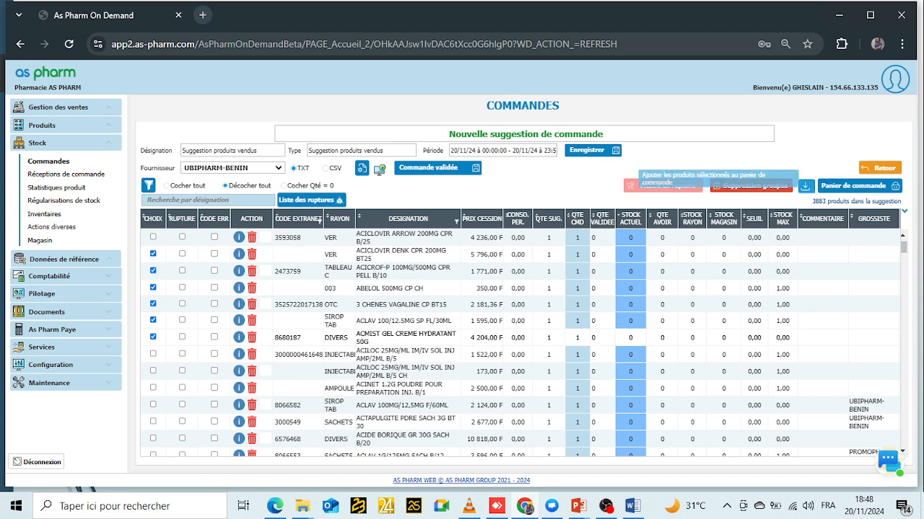
click(662, 186)
click(588, 322)
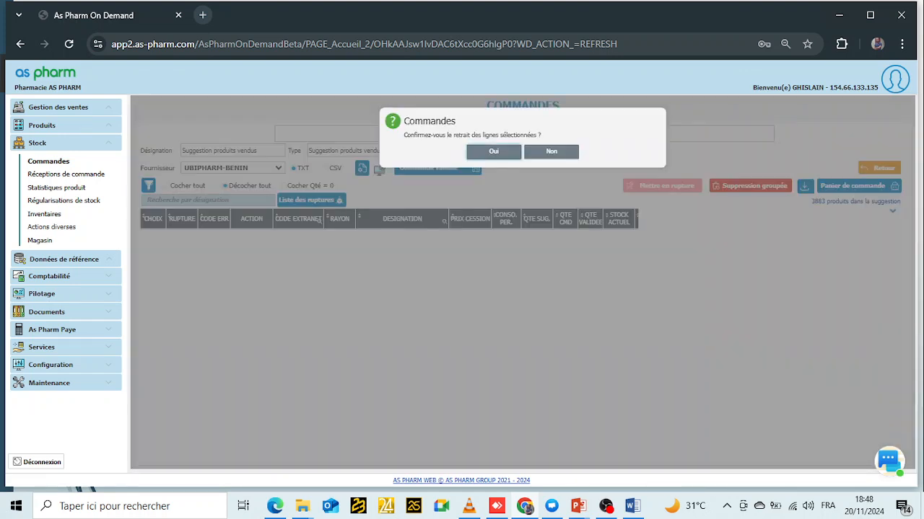
- Confirm removing the six lines and save the suggestion, now 3877 products
click(494, 151)
key(Return)
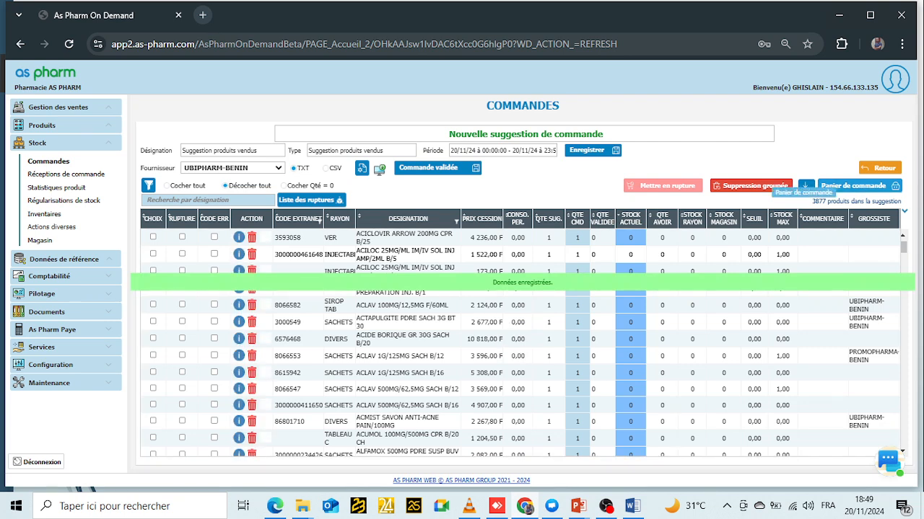
- Open the order basket as a new order with supplier UBIPHARM-BENIN
click(806, 186)
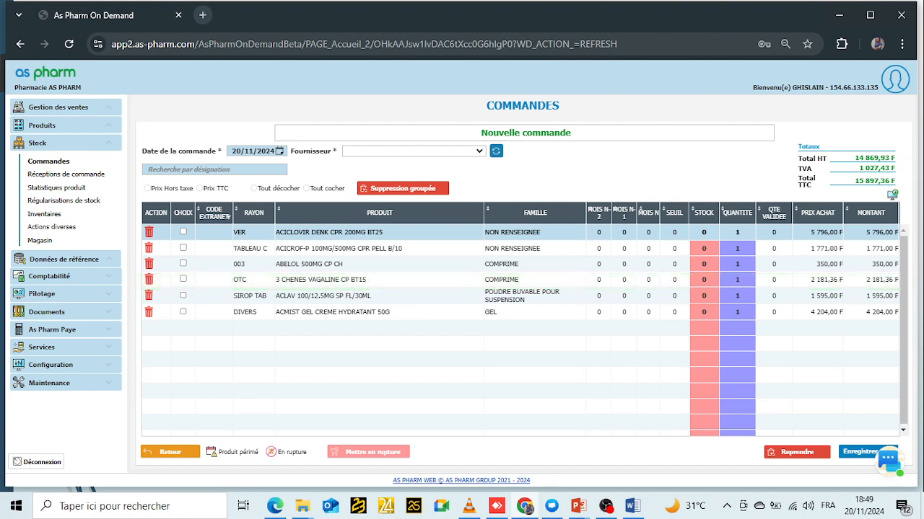
click(414, 151)
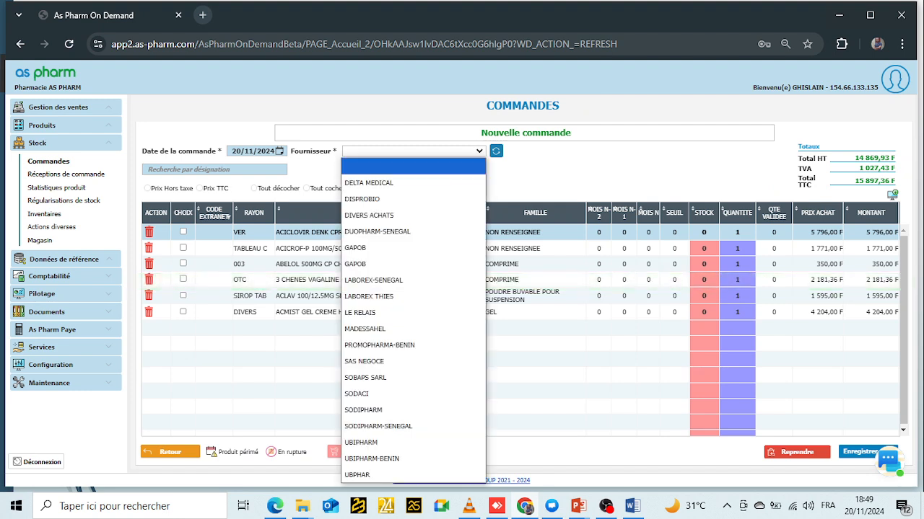
key(u)
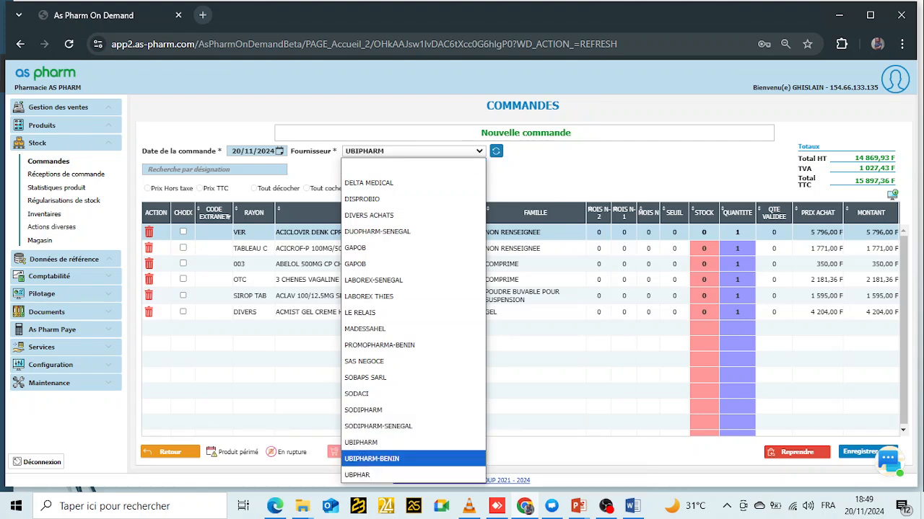
click(404, 458)
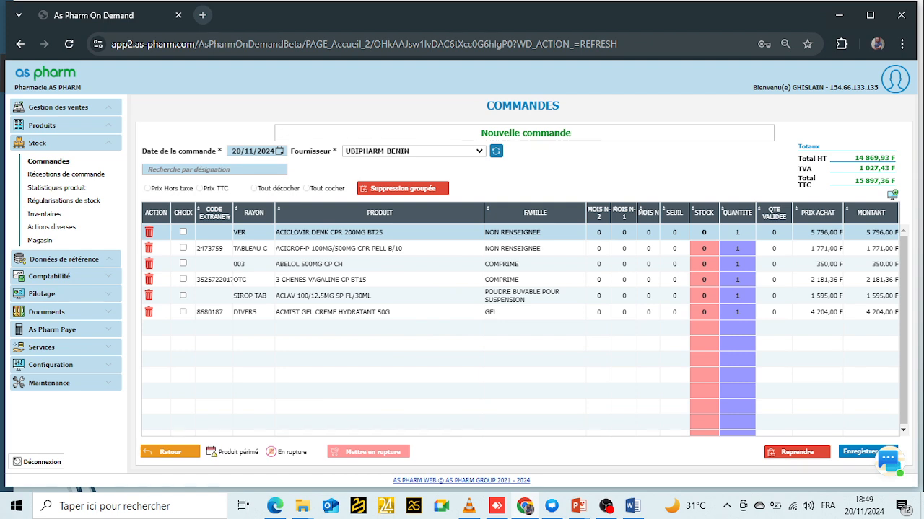
- Set all six products' quantities to 5, totalling 79 486,80 F TTC
click(737, 232)
text(5)
key(Return)
text(5)
key(Return)
text(5)
key(Return)
text(5)
key(Return)
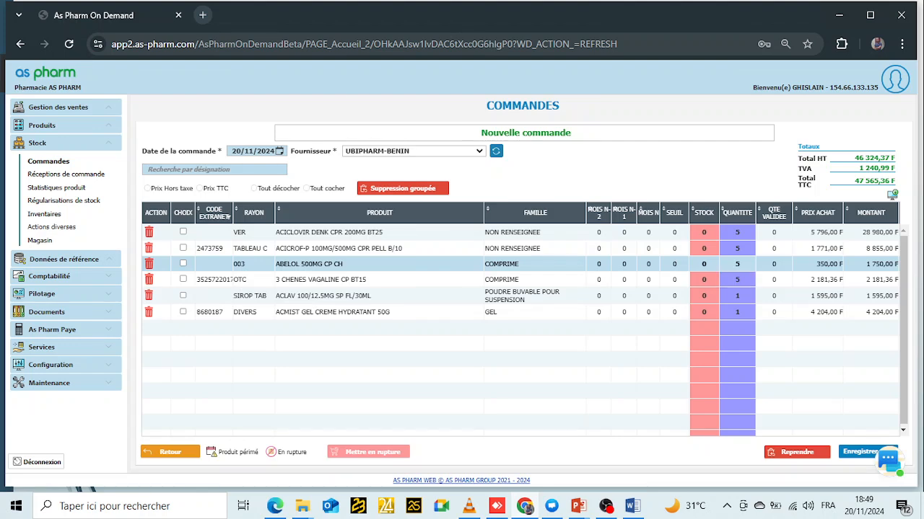
text(5)
key(Return)
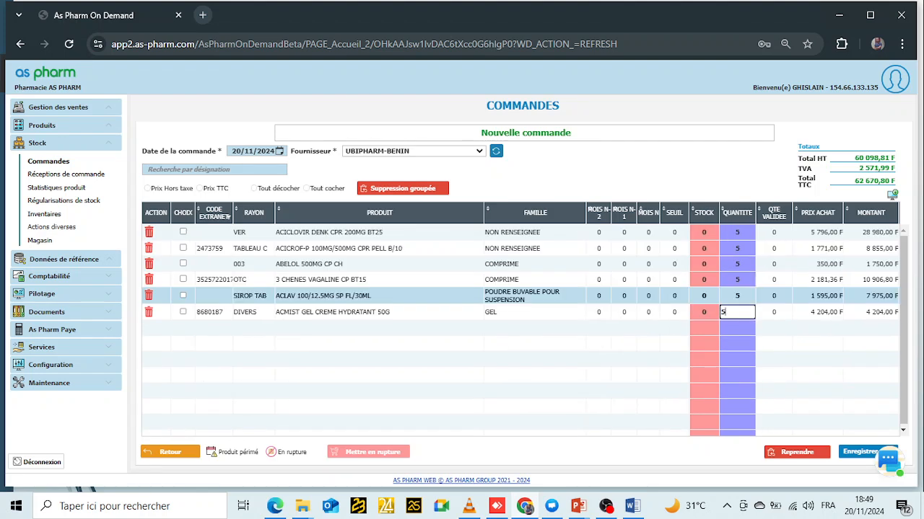
text(5)
key(Return)
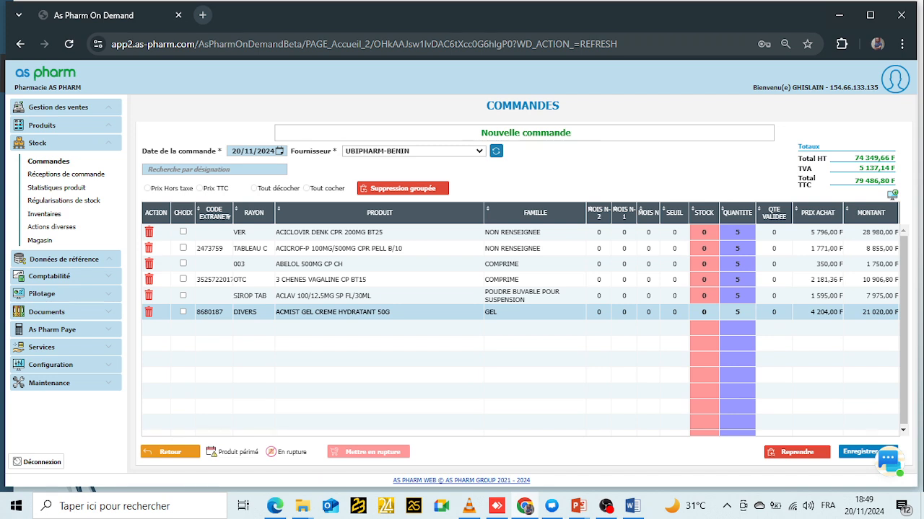
click(859, 452)
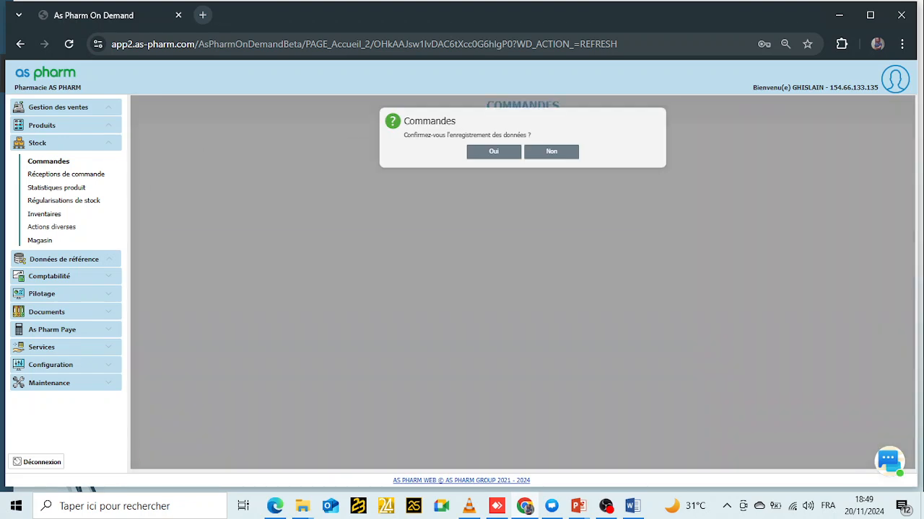
click(494, 152)
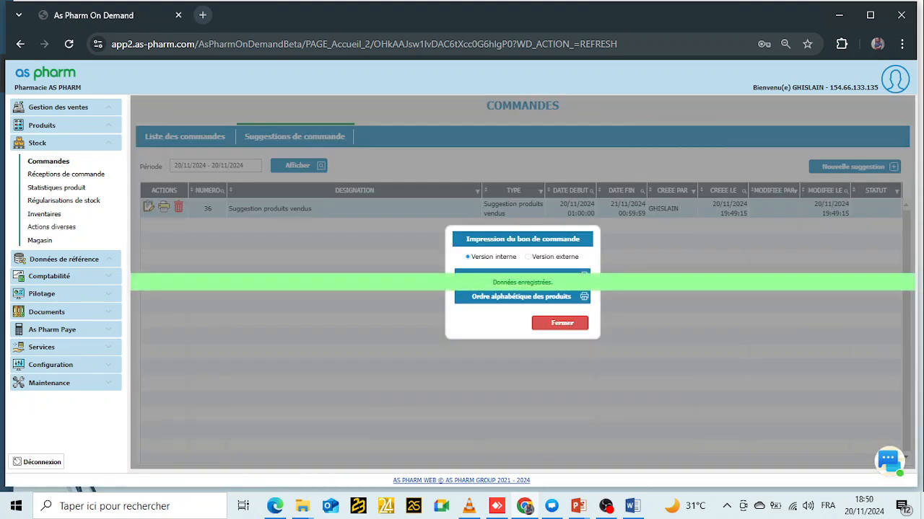
click(584, 297)
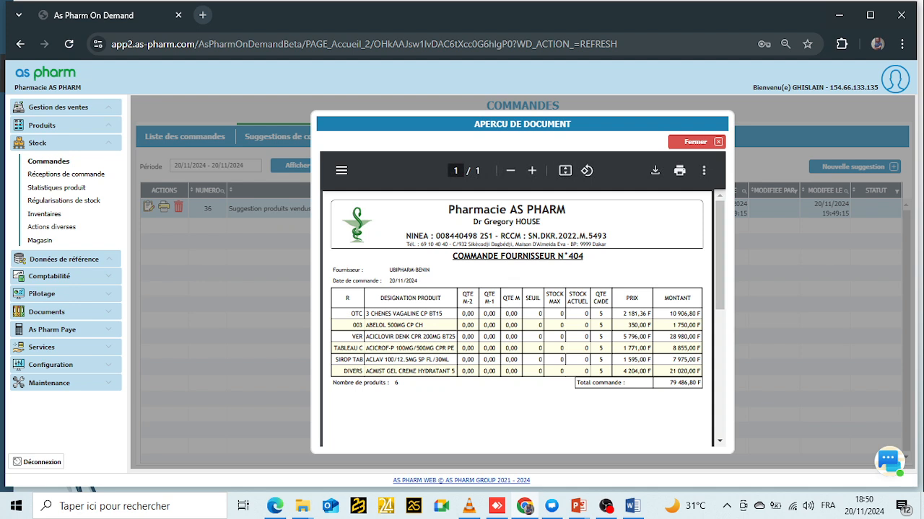
drag(399, 271, 431, 270)
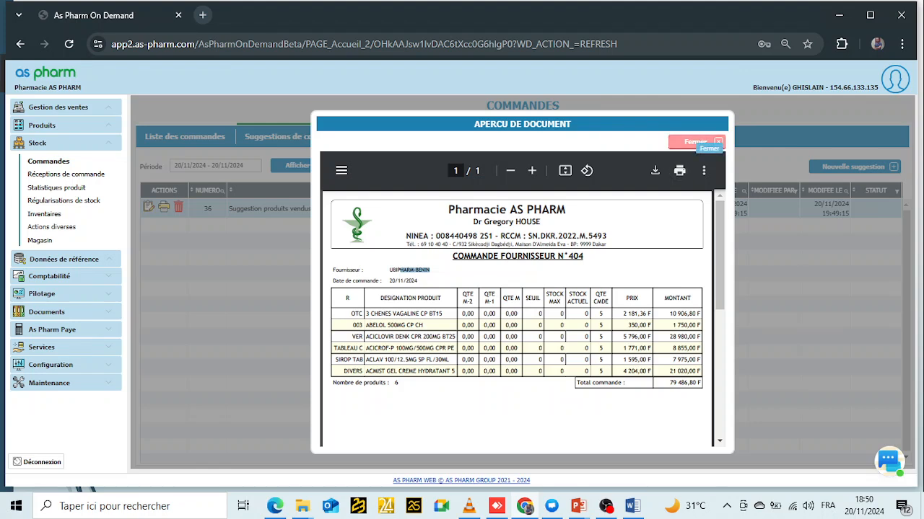
click(694, 141)
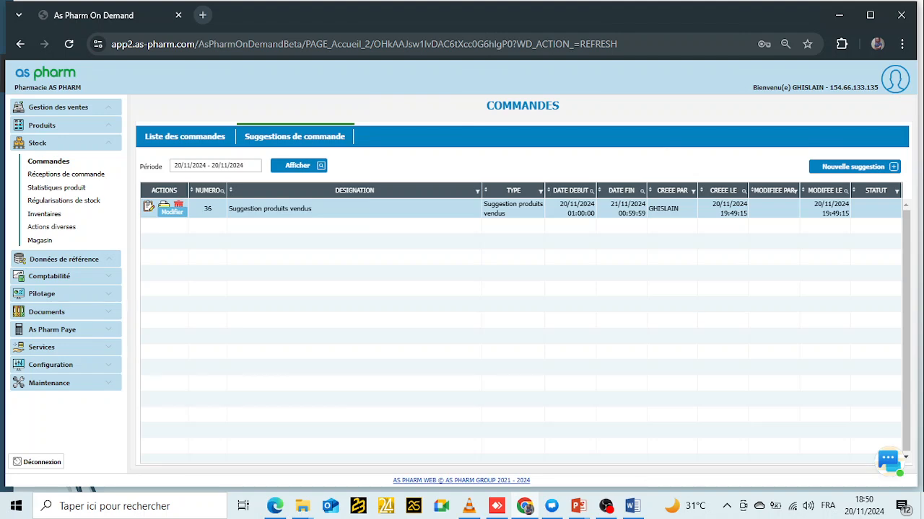
- Reopen suggestion 36 for editing and choose PROMOPHARMA-BENIN as its supplier
click(164, 205)
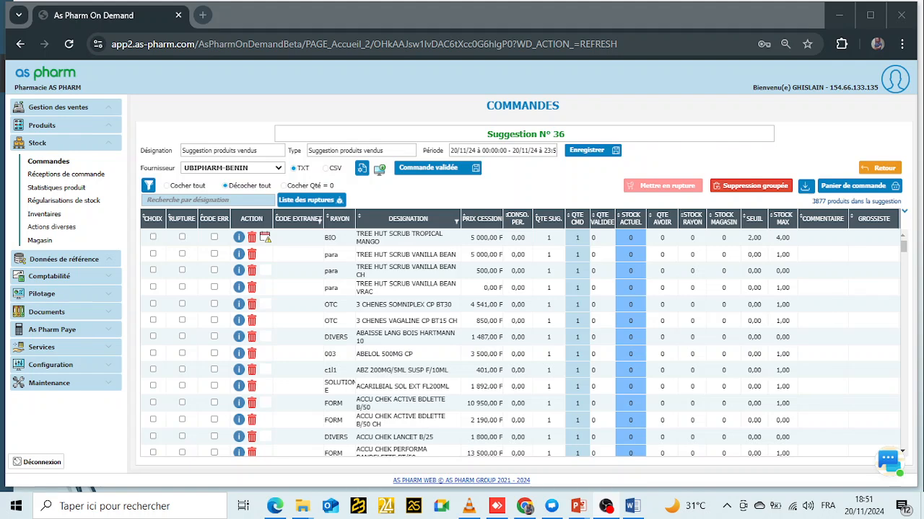
click(278, 168)
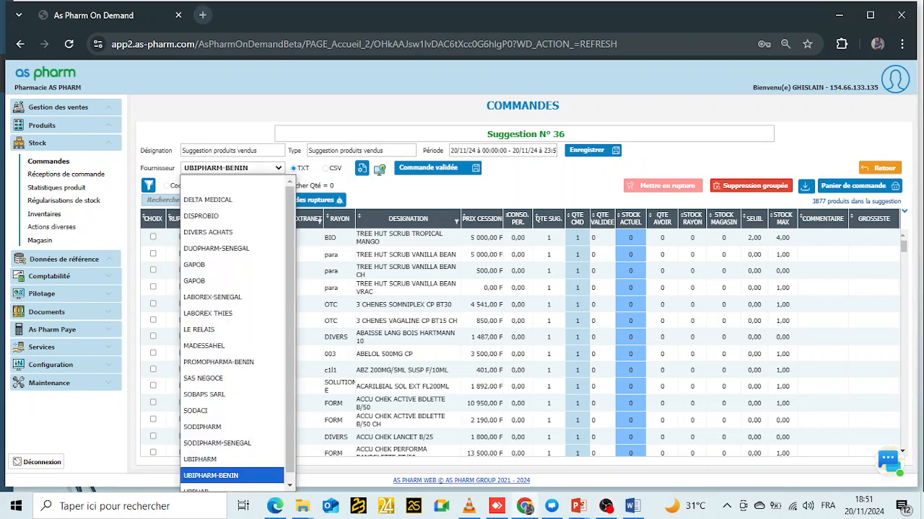
key(p)
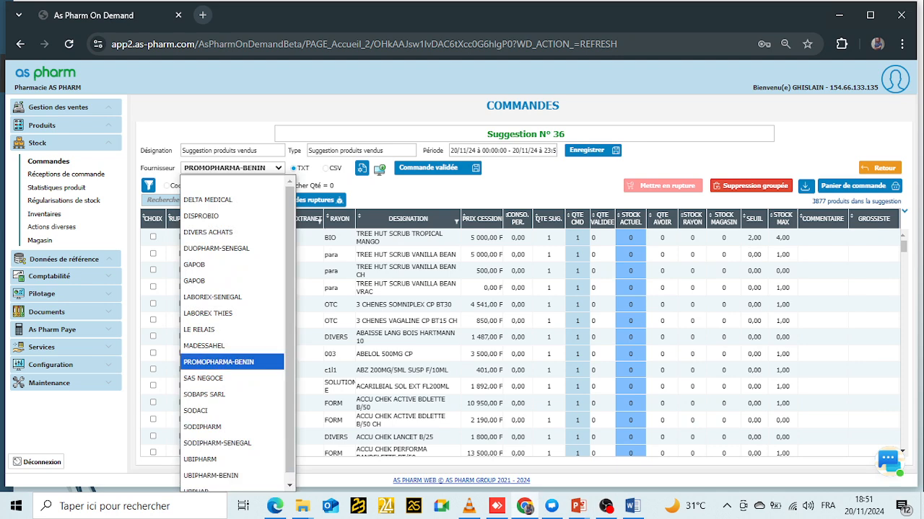
key(Return)
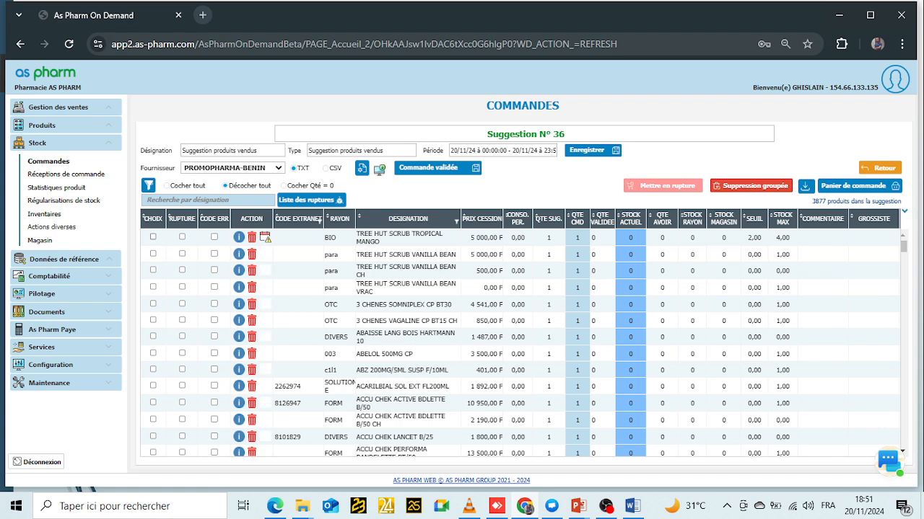
- Tick the twelve product lines from TREE HUT SCRUB TROPICAL MANGO to ACCU CHEK ACTIVE BDLETTE B/50 CH
click(153, 237)
click(153, 269)
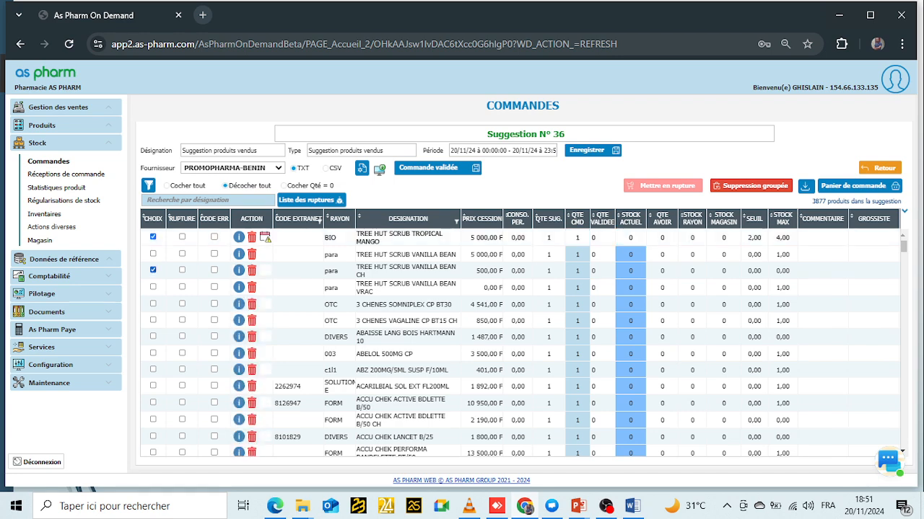
click(152, 288)
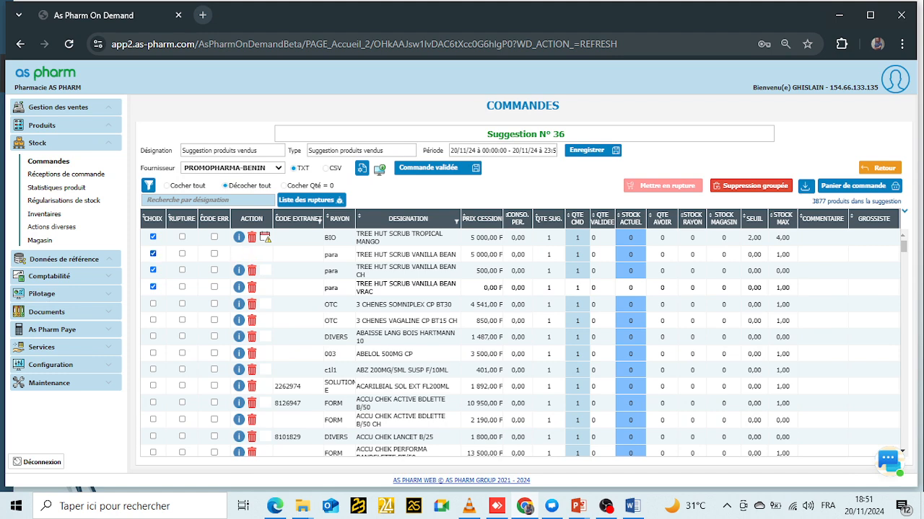
click(152, 254)
click(153, 303)
click(153, 319)
click(153, 336)
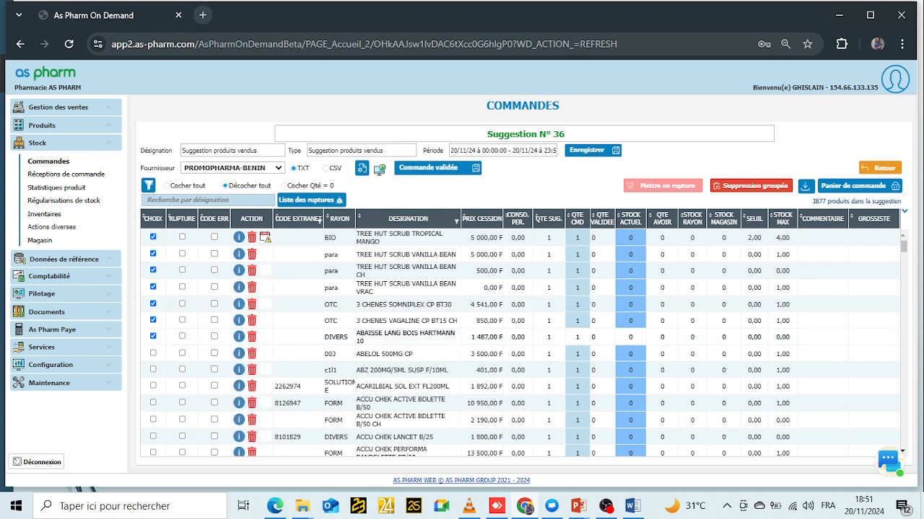
click(153, 352)
click(153, 369)
click(153, 386)
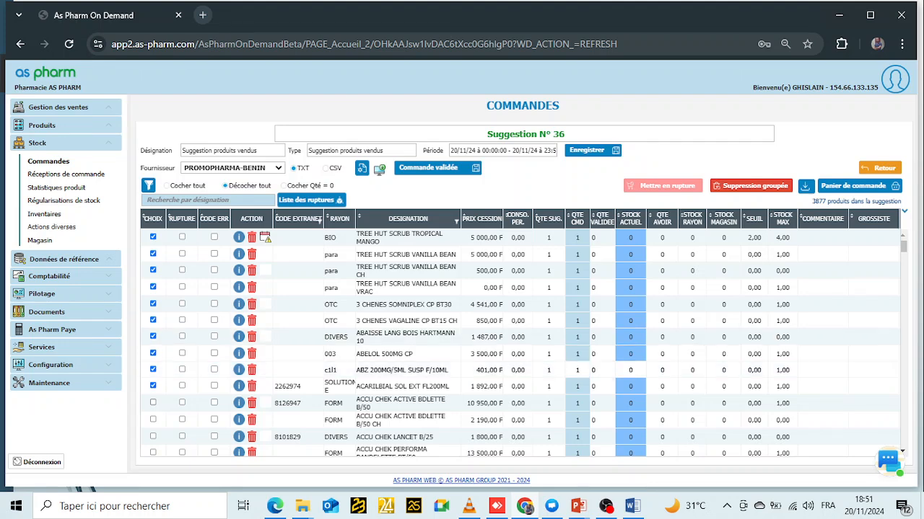
click(153, 403)
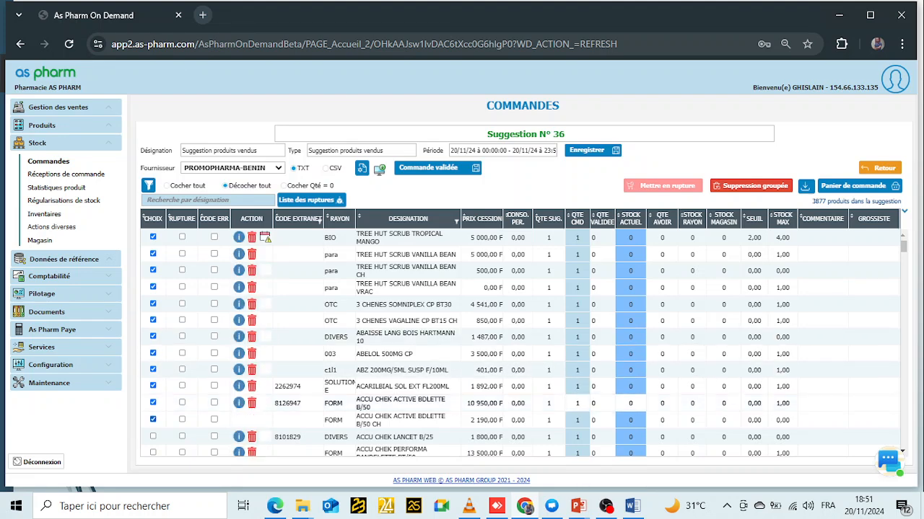
click(153, 420)
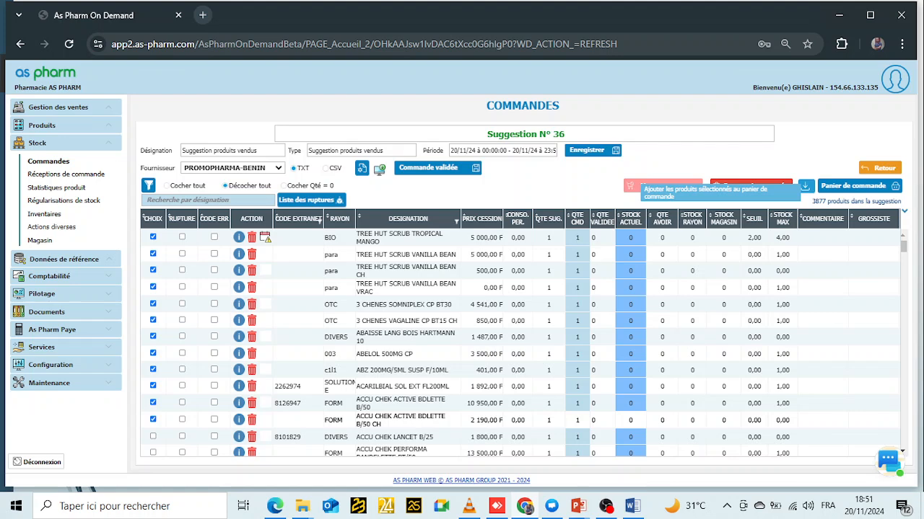
- Add the twelve ticked products to the order basket and save them into a new order
click(638, 186)
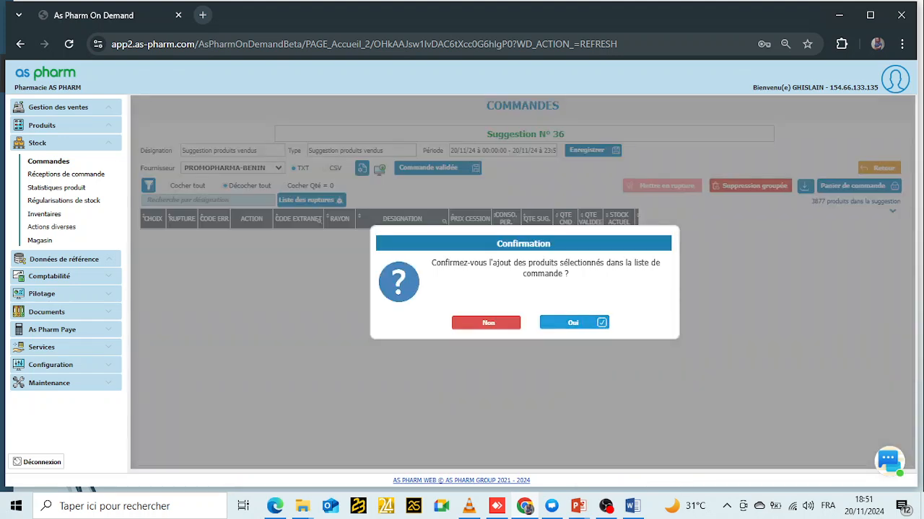
click(574, 322)
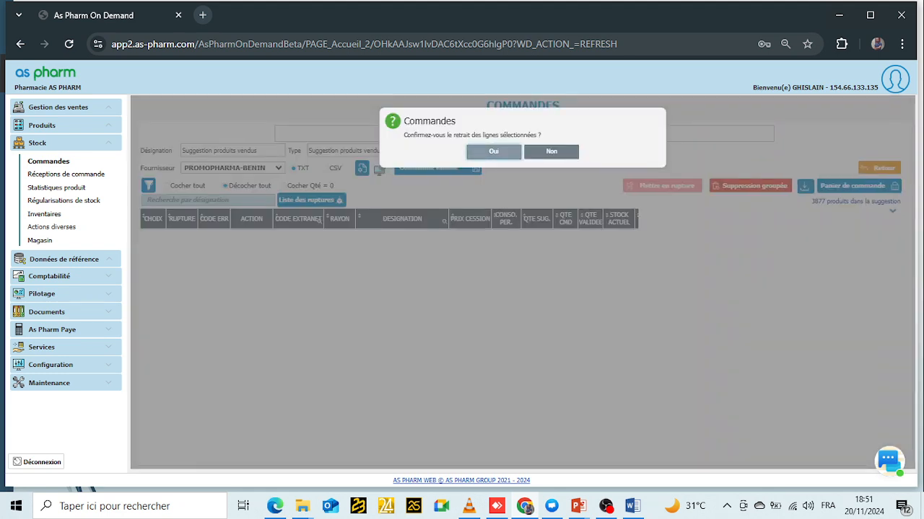
click(493, 152)
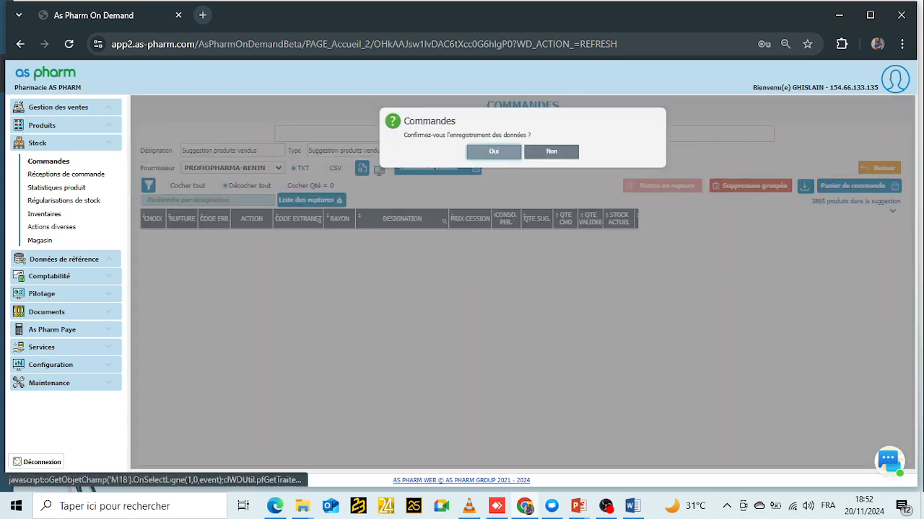
click(493, 152)
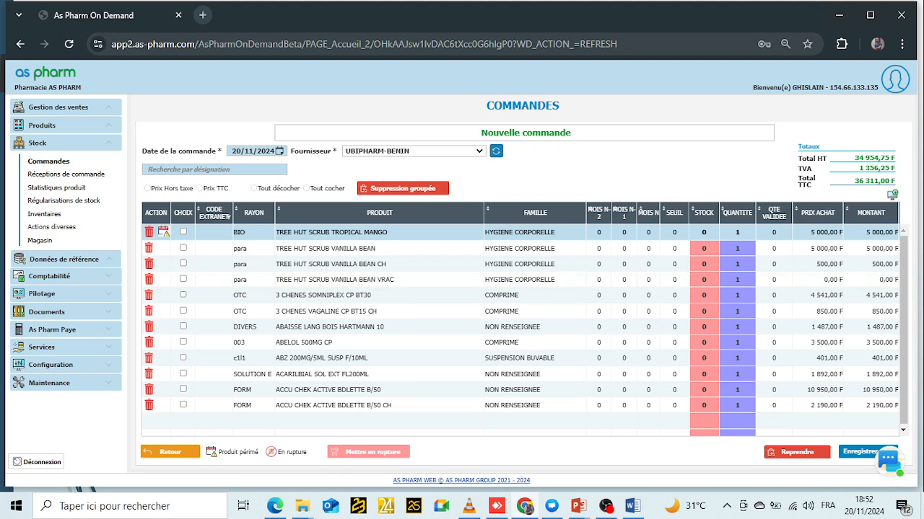
- Assign the twelve-product order to PROMOPHARMA-BENIN and save it
click(414, 151)
key(p)
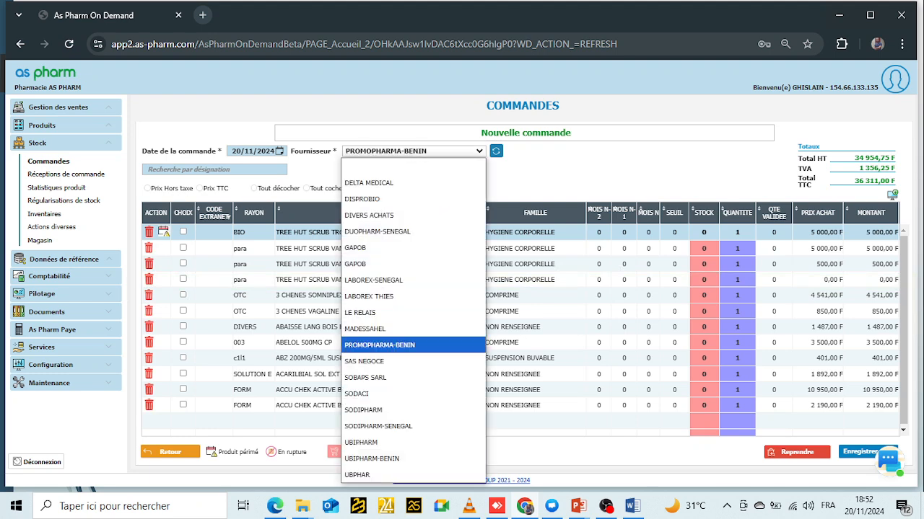
click(379, 346)
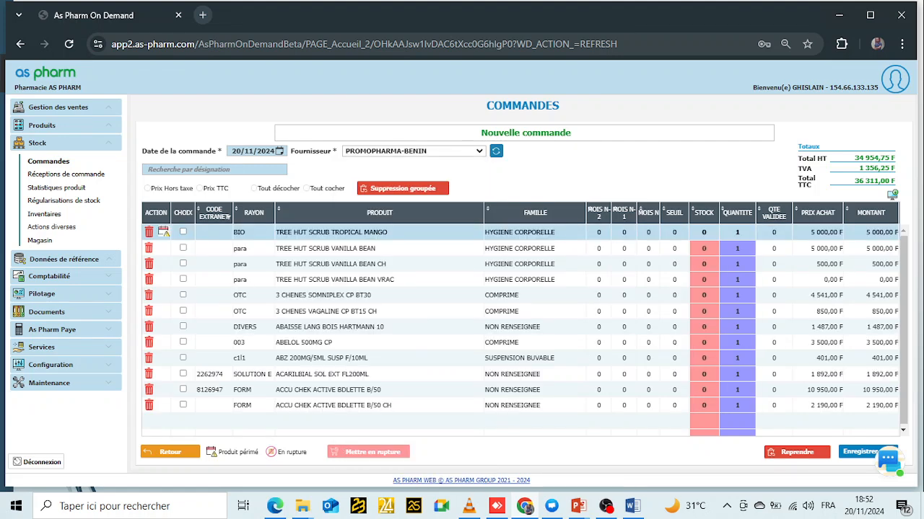
click(858, 452)
click(493, 151)
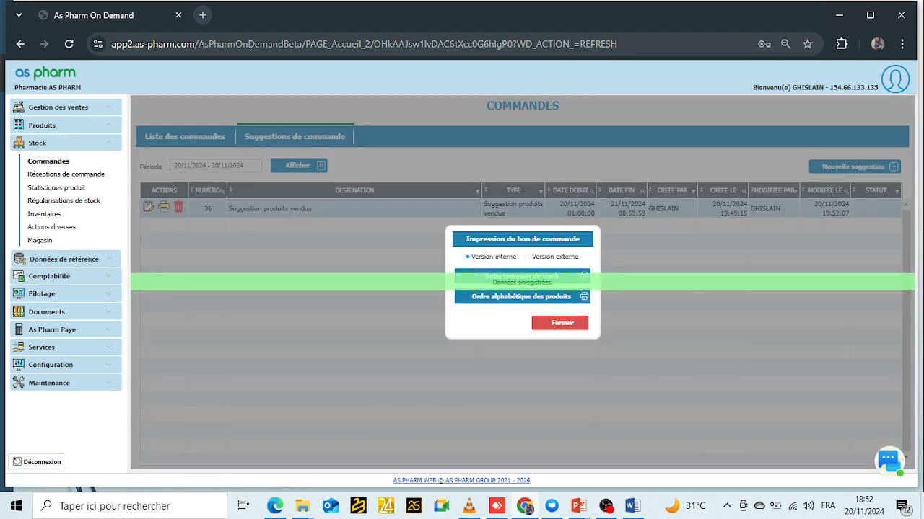
- Preview order 405 sorted alphabetically by product, then close the preview
click(560, 322)
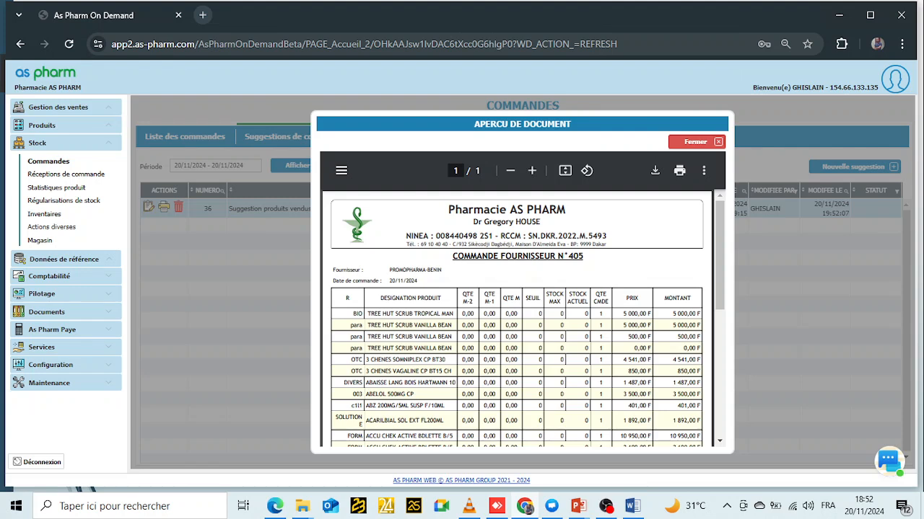
click(695, 142)
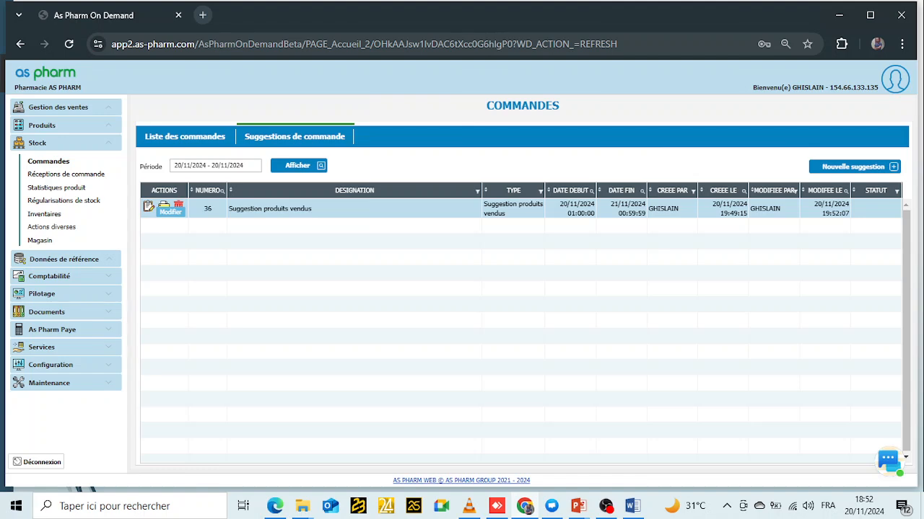
- Reopen suggestion 36 to confirm the twelve ordered lines are gone, then return to the orders list
click(164, 206)
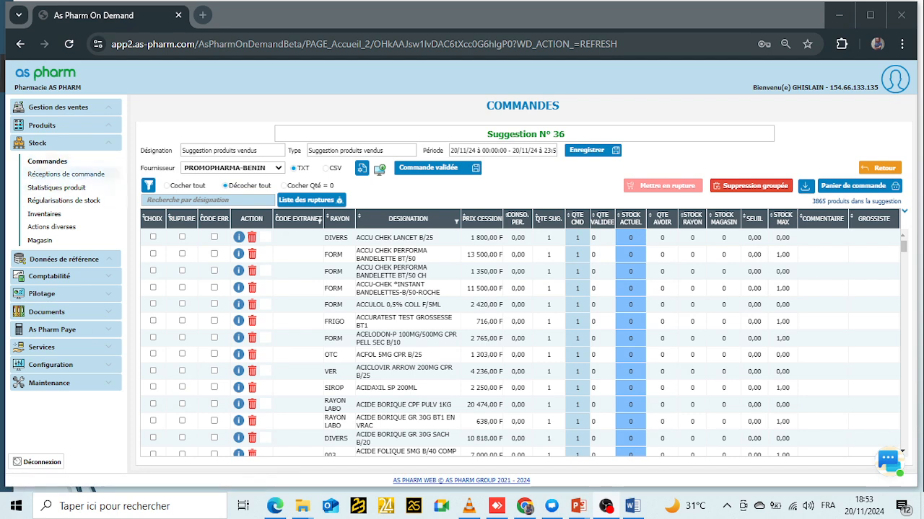
click(47, 161)
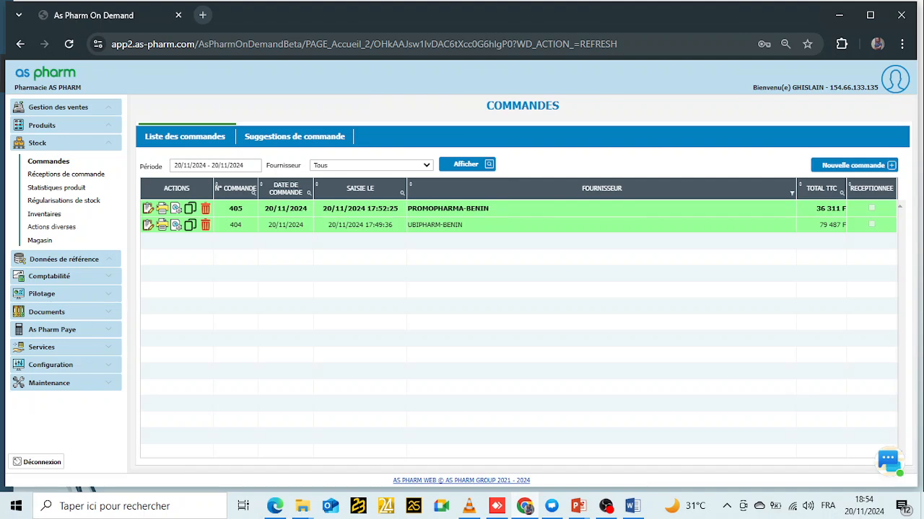
- Switch to the Suggestions de commande list
click(294, 137)
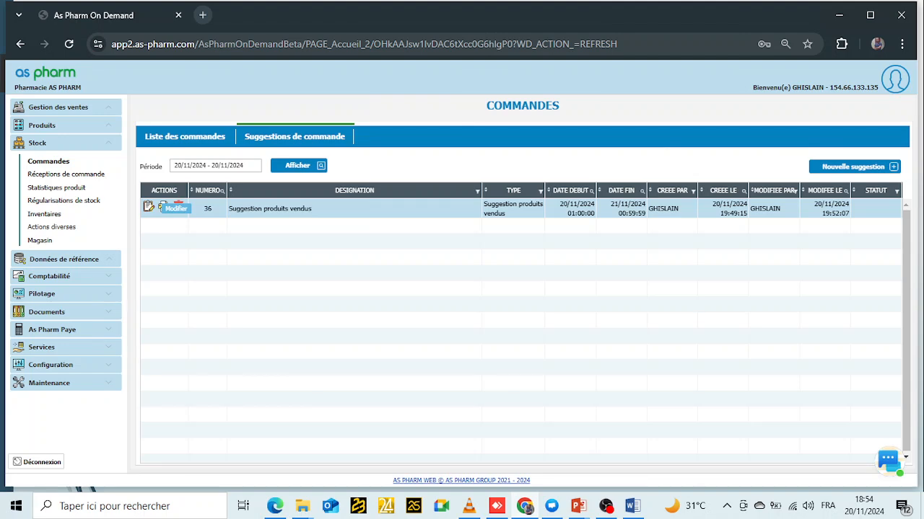
- Reopen suggestion 36, check its supplier list, then advance to the 'Merci pour votre attention' slide
click(148, 208)
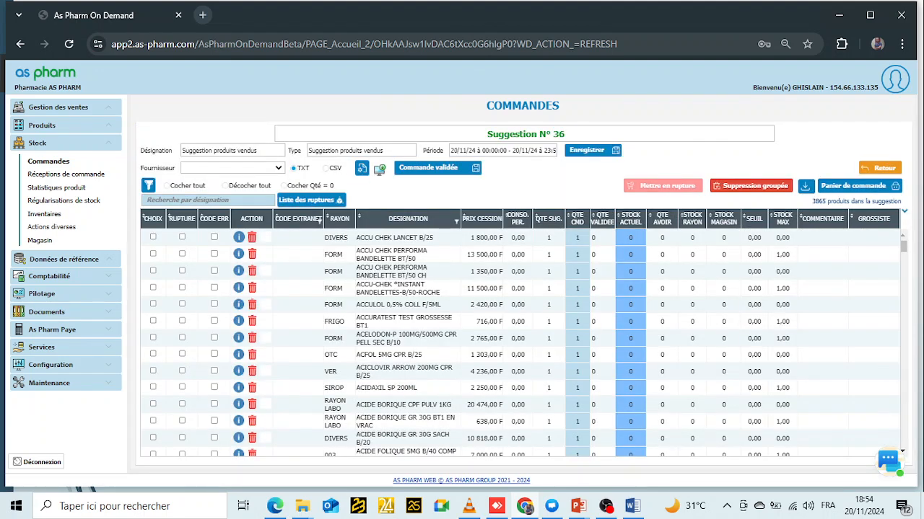
click(279, 168)
click(279, 168)
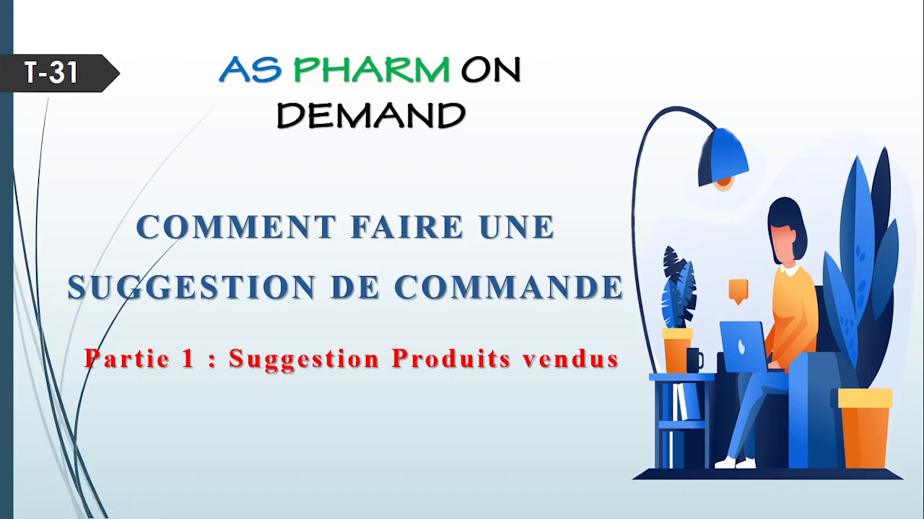
key(Right)
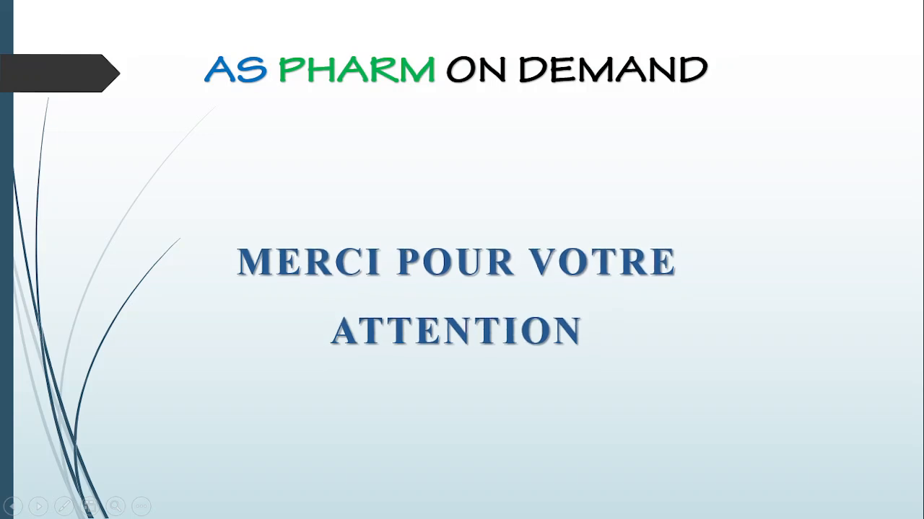